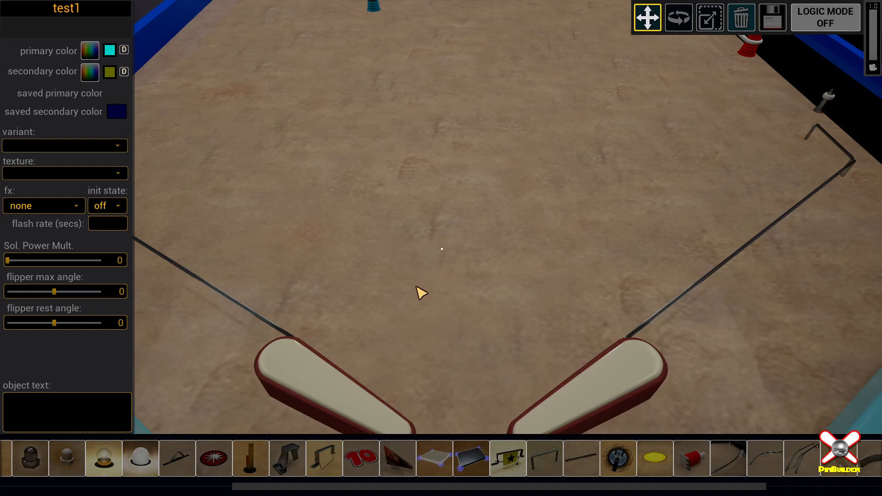
Place a plastic on the open playfield area above the flippers
drag(321, 464, 727, 455)
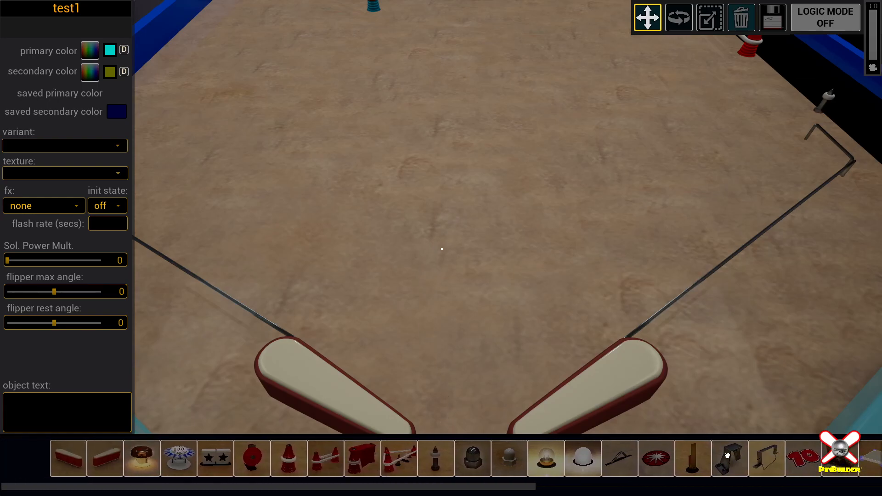
right_drag(850, 459, 316, 455)
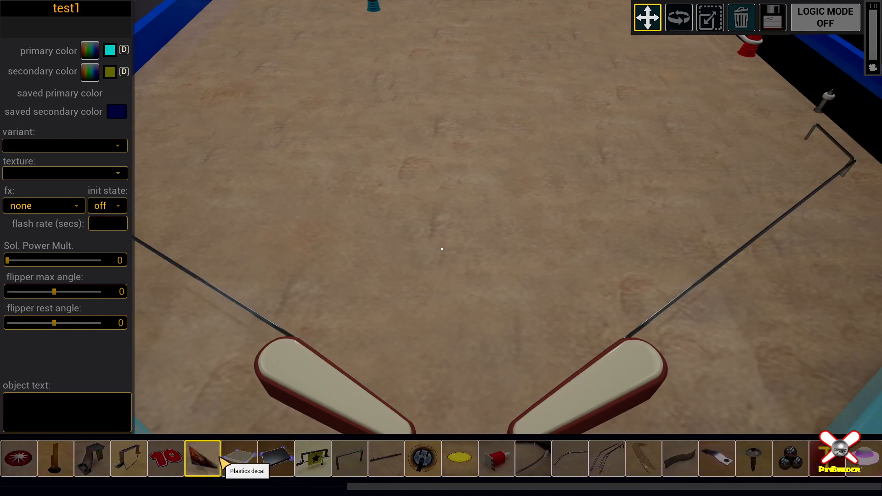
click(240, 463)
drag(471, 268, 386, 238)
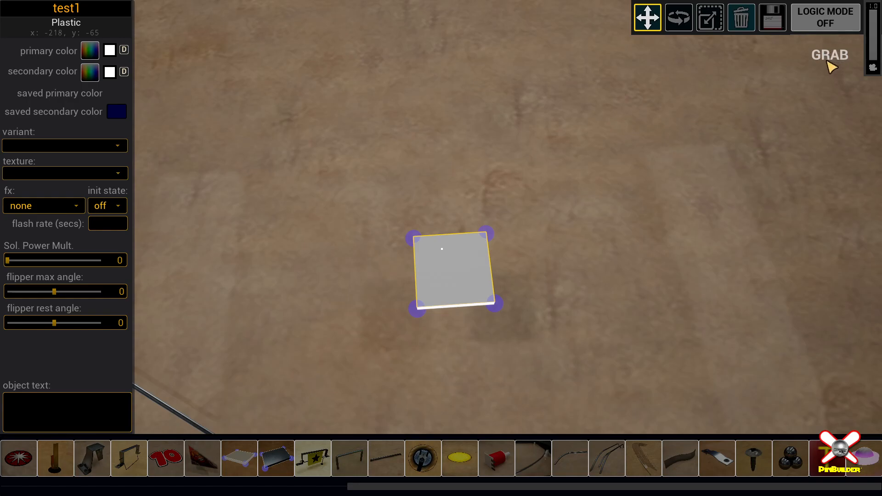
Reshape the plastic by its four corners into a wide, tapered panel and move it farther up the playfield
mouse_move(412, 308)
mouse_down()
mouse_move(404, 348)
mouse_move(326, 351)
mouse_move(386, 345)
mouse_move(397, 297)
mouse_move(335, 311)
mouse_move(434, 374)
mouse_move(415, 294)
mouse_up()
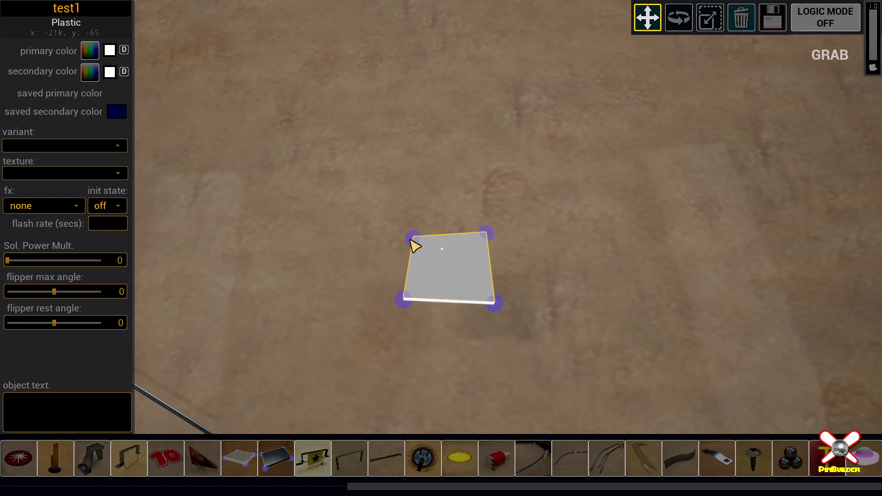
drag(411, 239, 309, 221)
drag(486, 233, 502, 175)
drag(494, 304, 526, 257)
drag(405, 294, 347, 275)
drag(461, 256, 395, 190)
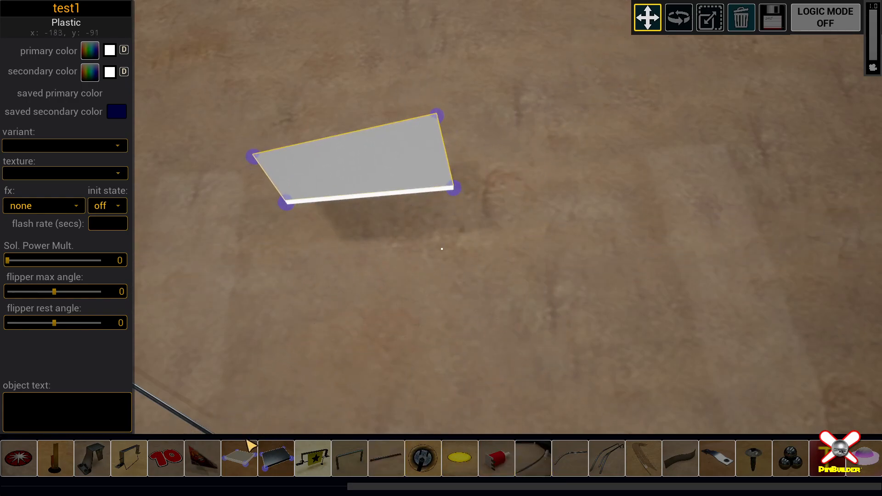
Place a second plastic below the first and snap its two upper corners to the first plastic's lower corners
click(238, 457)
drag(452, 244, 381, 272)
drag(405, 214, 457, 186)
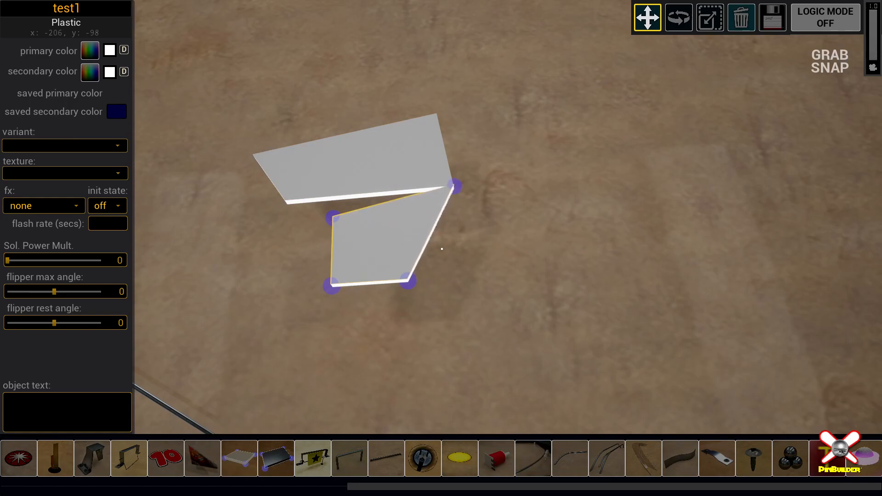
drag(340, 224, 294, 213)
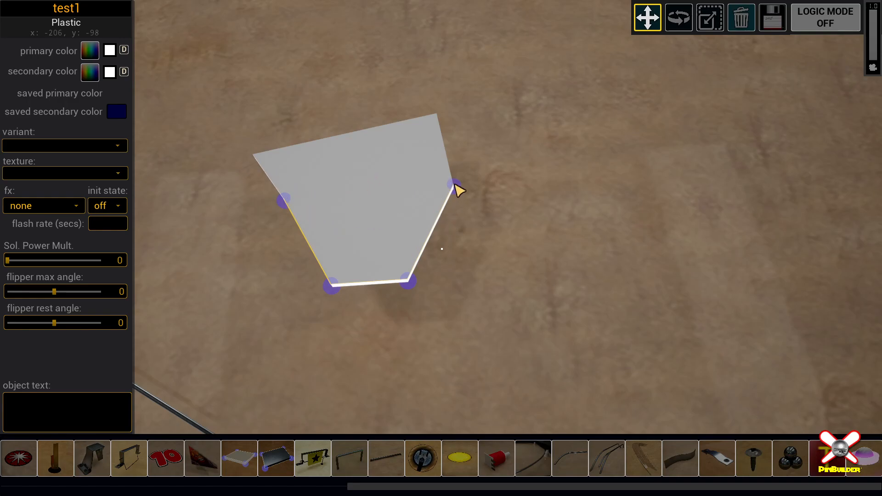
click(339, 230)
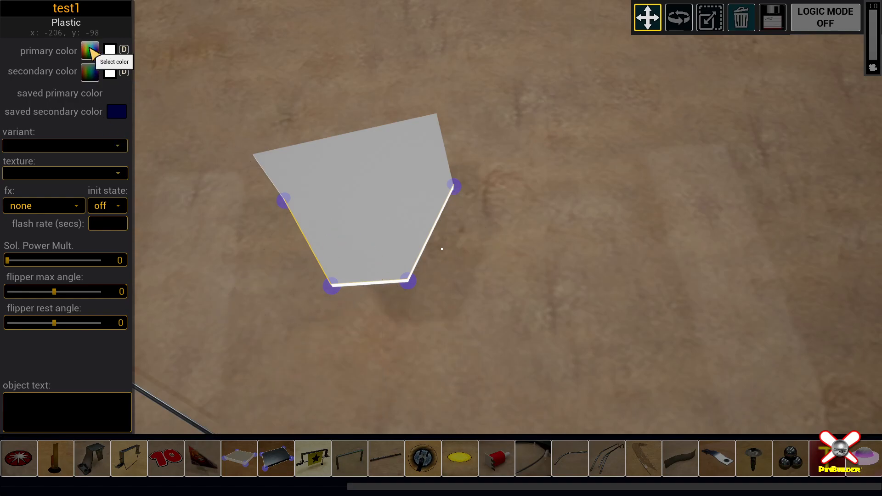
Set the primary color of the second plastic to blue
click(91, 50)
click(85, 55)
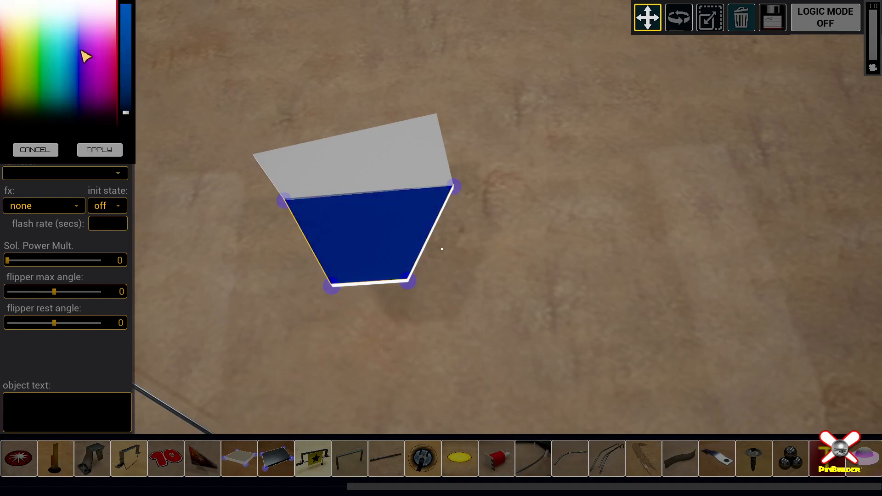
click(88, 152)
Add a plastics decal and position it over the two joined plastics
mouse_move(221, 263)
right_down()
mouse_move(264, 261)
mouse_move(223, 251)
mouse_move(250, 259)
mouse_move(225, 263)
right_up()
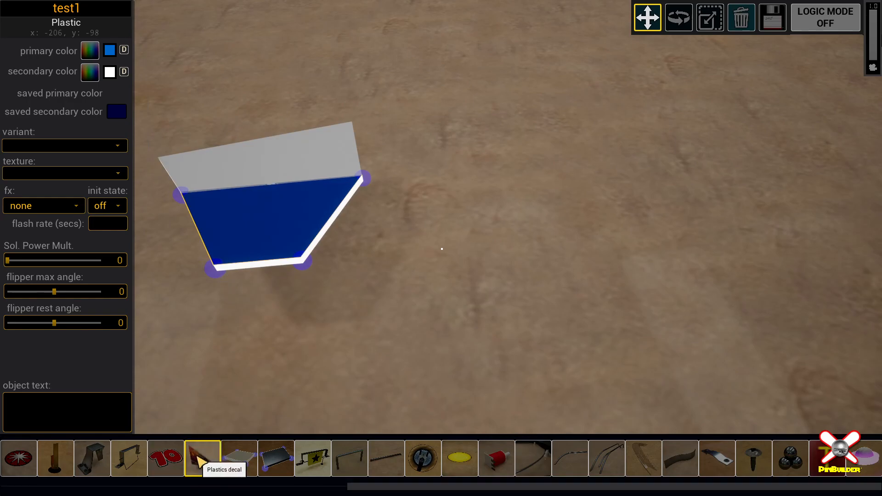
click(203, 457)
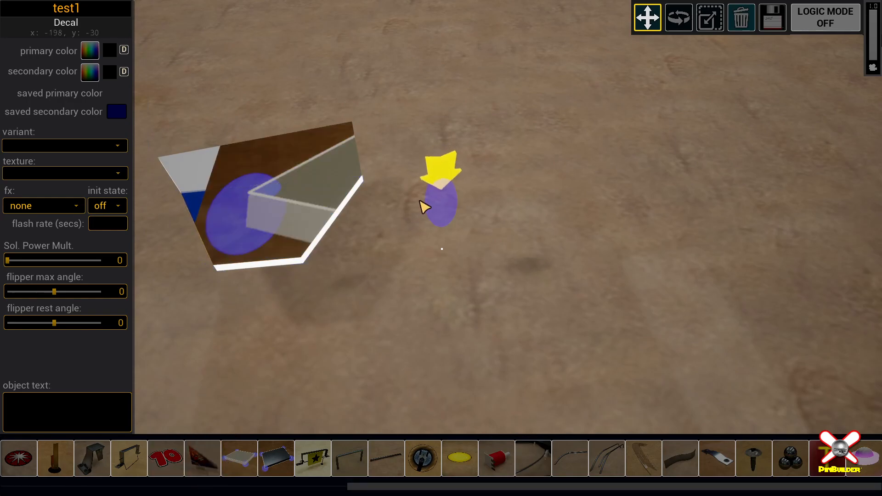
drag(443, 199, 462, 196)
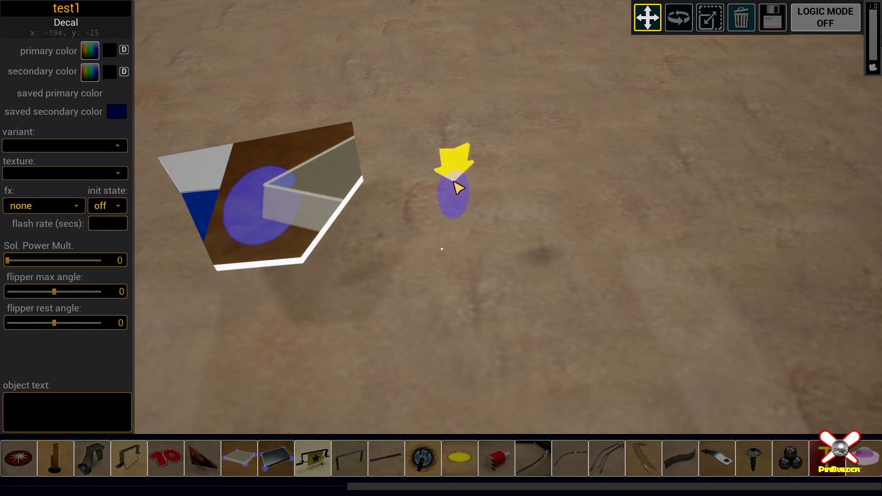
mouse_move(456, 201)
mouse_down()
mouse_move(397, 178)
mouse_move(407, 224)
mouse_move(499, 174)
mouse_move(380, 154)
mouse_move(162, 156)
mouse_move(246, 196)
mouse_move(189, 121)
mouse_move(330, 157)
mouse_move(350, 285)
mouse_move(340, 179)
mouse_up()
Apply the pl_KaijuBattle.png texture to the decal and adjust where its image falls on the plastics
click(112, 173)
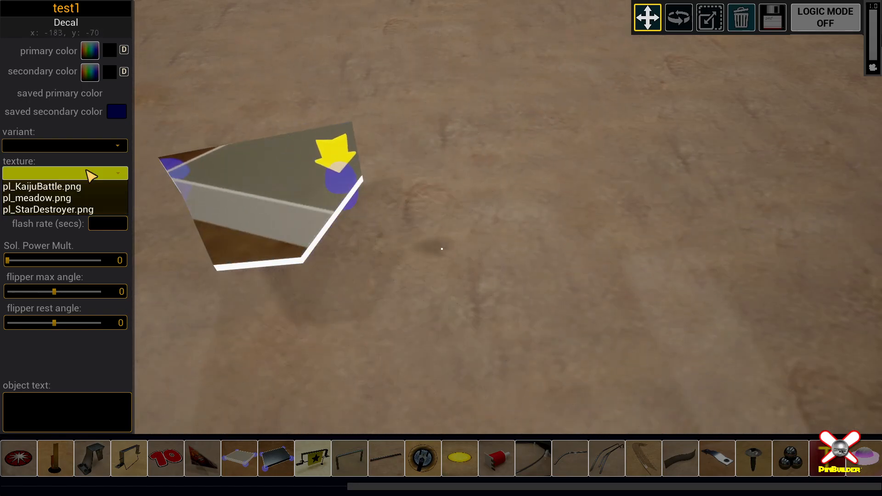
click(73, 184)
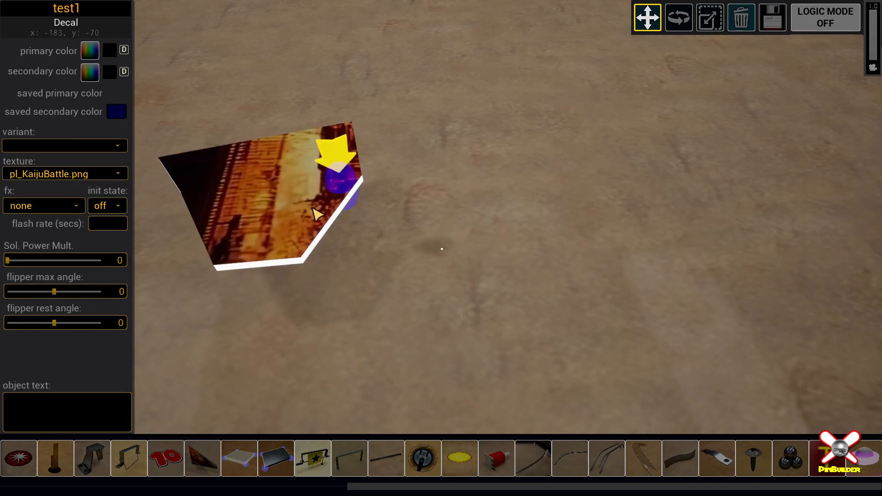
drag(341, 180, 266, 211)
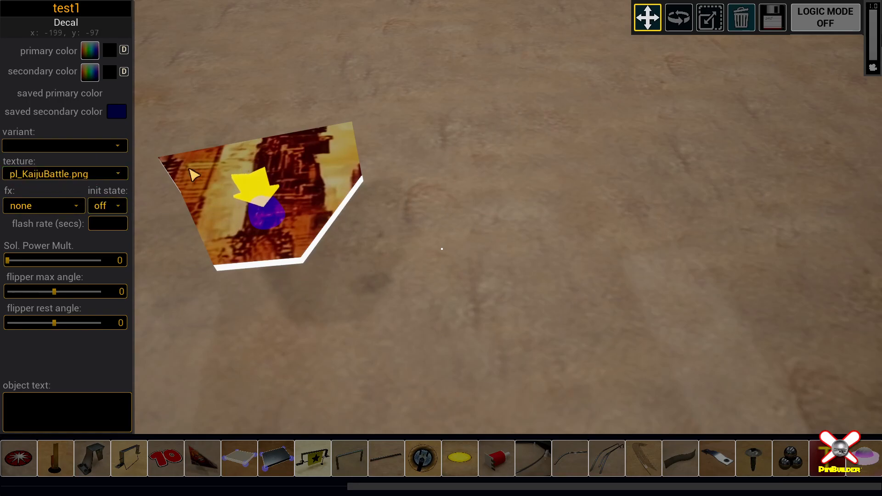
drag(278, 219, 286, 163)
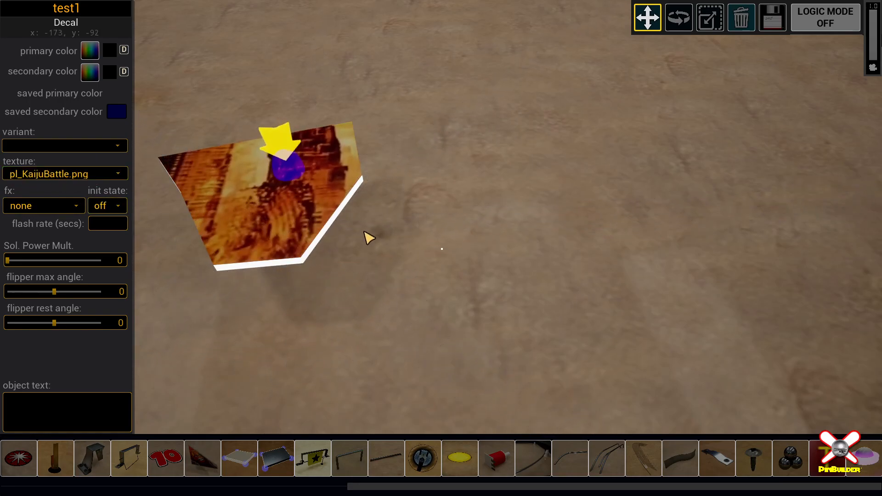
Stretch the first plastic outward by its corners into a large panel and move the blue plastic toward the flippers
right_drag(421, 236, 478, 238)
key(s)
key(w)
click(349, 214)
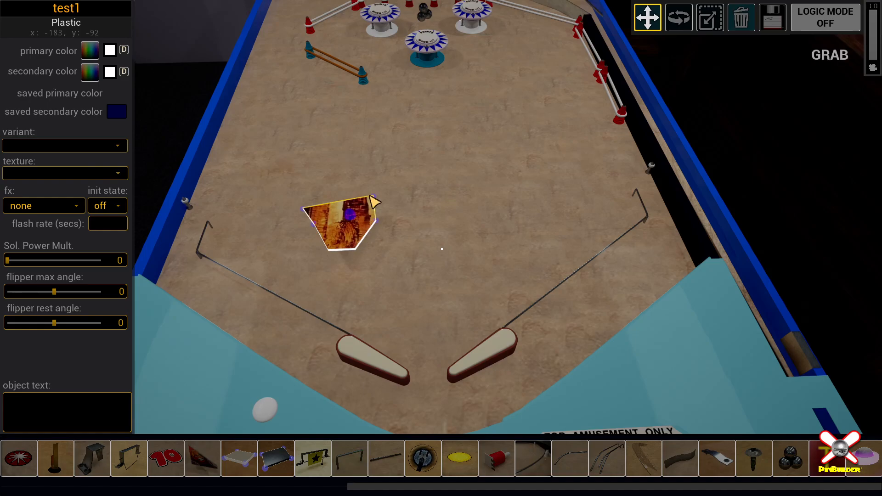
drag(375, 193, 460, 91)
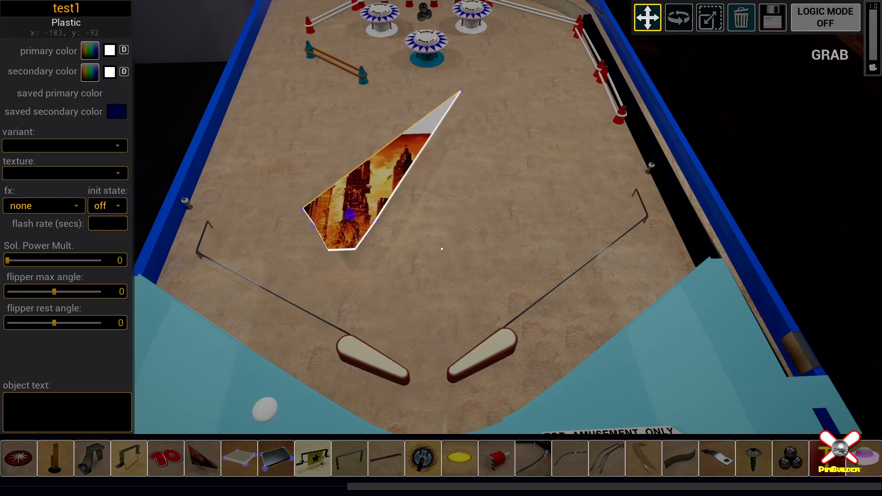
drag(303, 213, 241, 137)
drag(379, 223, 502, 245)
drag(350, 244, 347, 292)
Pull all four corners of the large plastic inward to form a narrow strip running up the playfield
right_drag(352, 182, 317, 179)
key(w)
mouse_move(353, 202)
right_down()
mouse_move(342, 200)
mouse_move(345, 220)
mouse_move(350, 206)
right_up()
key(w)
click(473, 303)
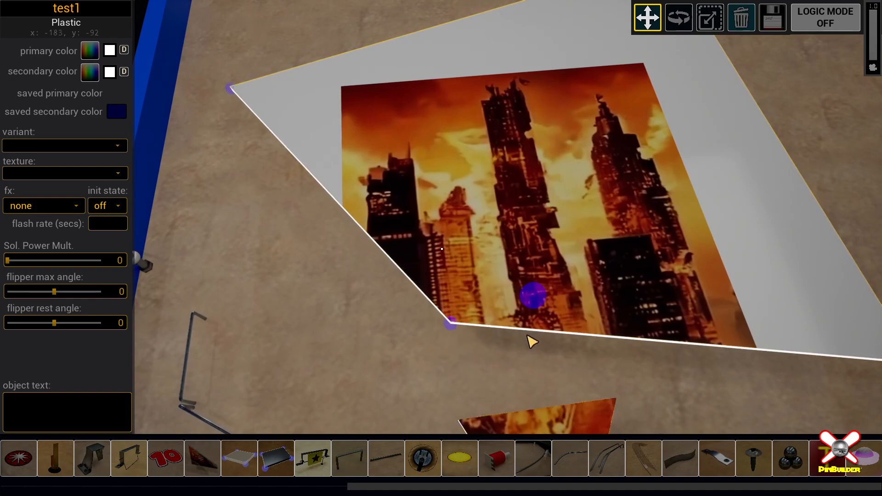
drag(451, 325, 366, 360)
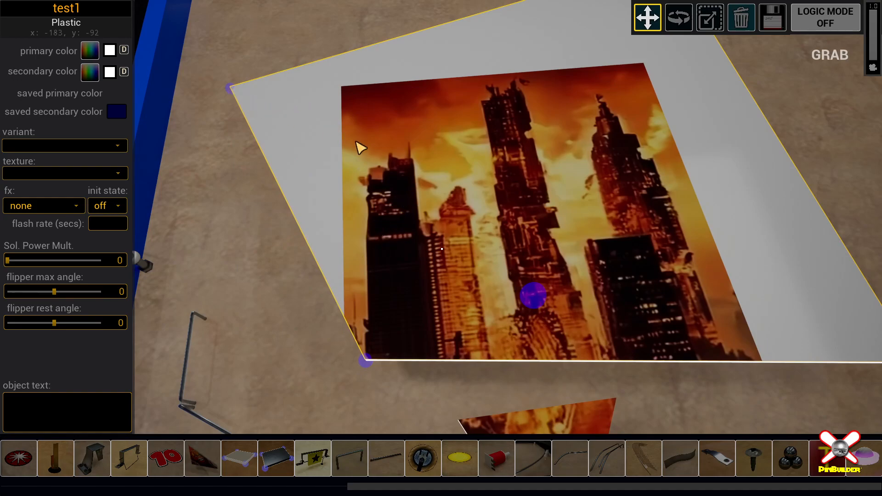
drag(230, 87, 371, 171)
right_drag(631, 173, 651, 195)
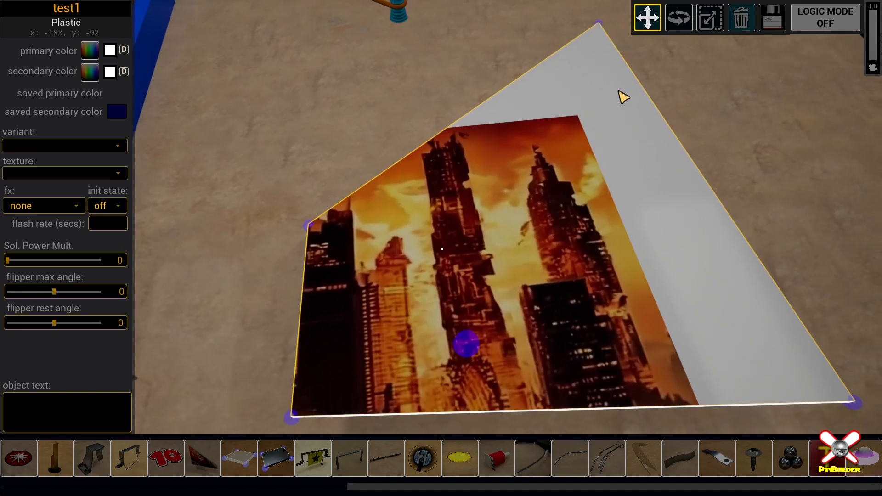
drag(601, 27, 353, 209)
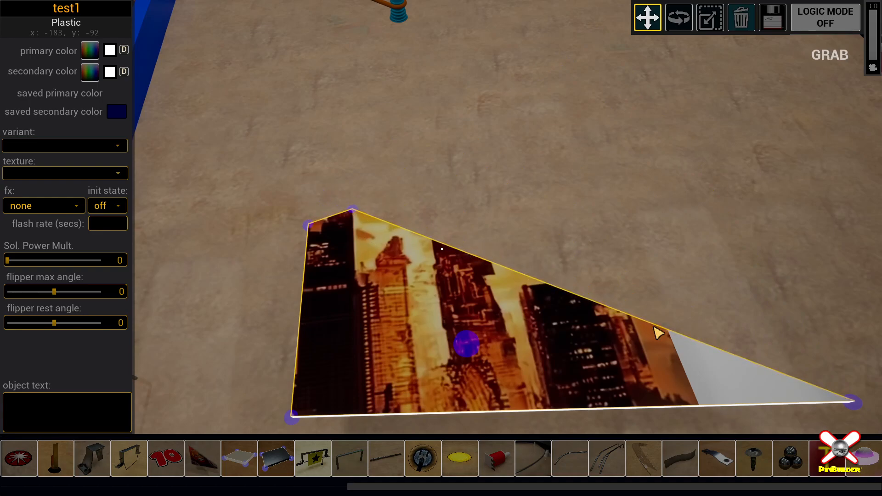
drag(855, 405, 363, 414)
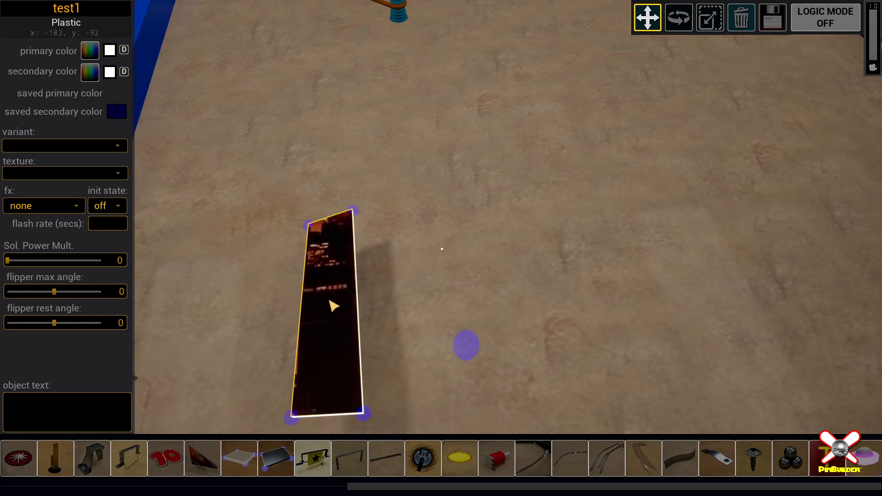
Move the blue plastic up the playfield toward the decal marker, beside the narrow strip
right_drag(374, 274, 408, 295)
key(s)
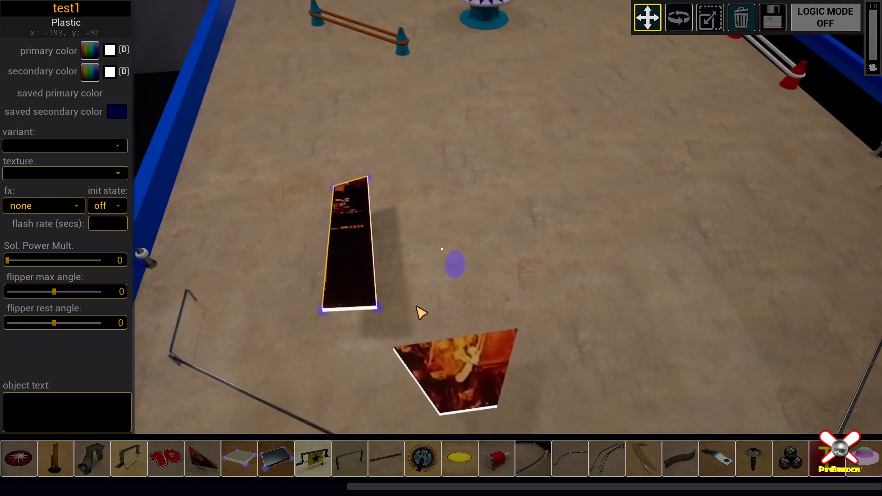
drag(453, 374, 456, 265)
click(454, 261)
drag(378, 266, 461, 303)
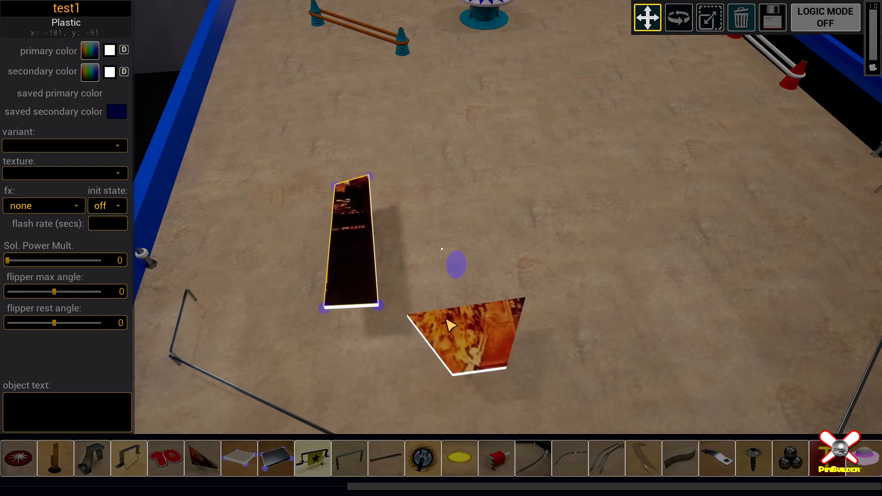
Shift the decal toward the narrow strip and nudge the strip to change which image area each plastic shows
drag(453, 265, 454, 290)
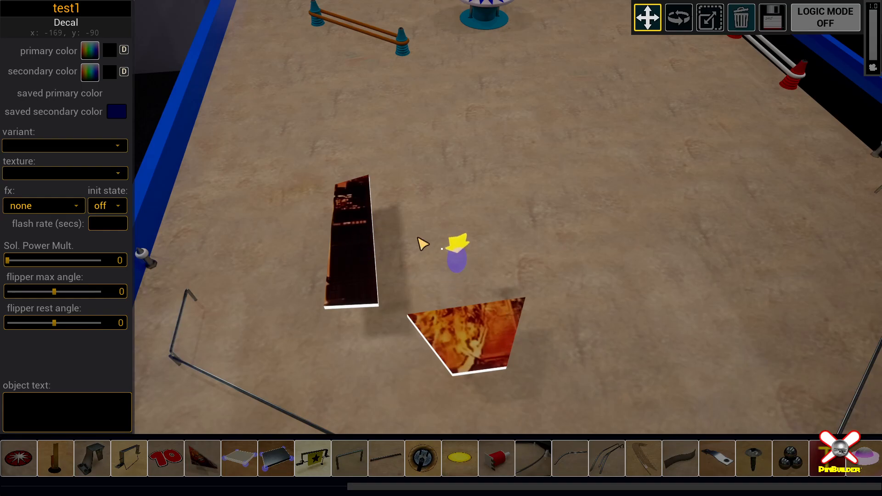
mouse_move(351, 250)
mouse_down()
mouse_move(341, 281)
mouse_move(312, 232)
mouse_move(357, 242)
mouse_up()
drag(452, 261, 400, 264)
drag(340, 227, 372, 256)
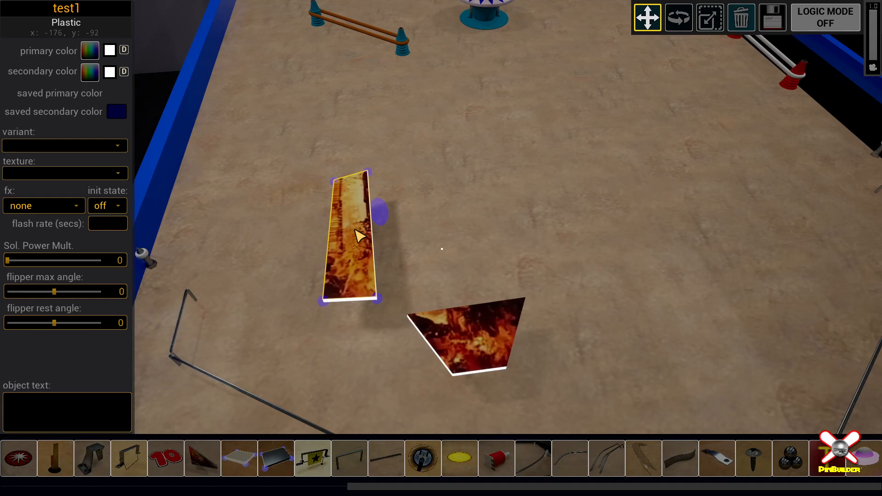
Move the decal away from the narrow strip and delete it
right_drag(452, 218, 430, 230)
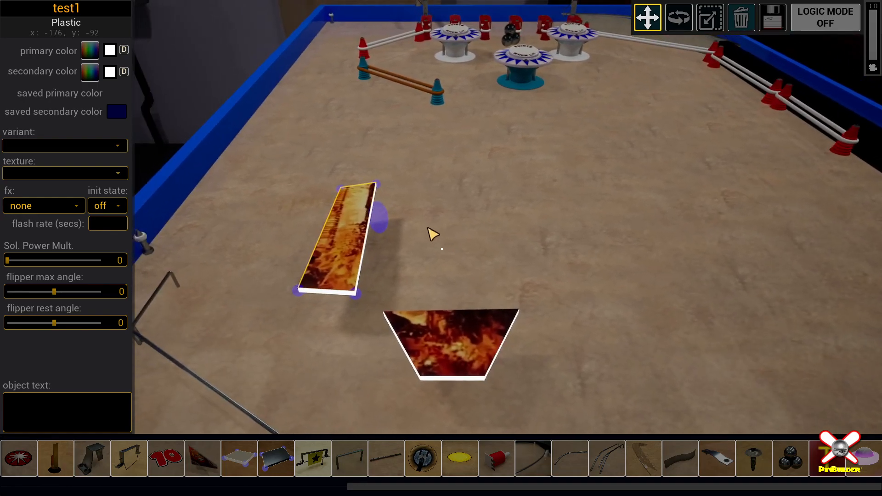
drag(380, 227, 427, 274)
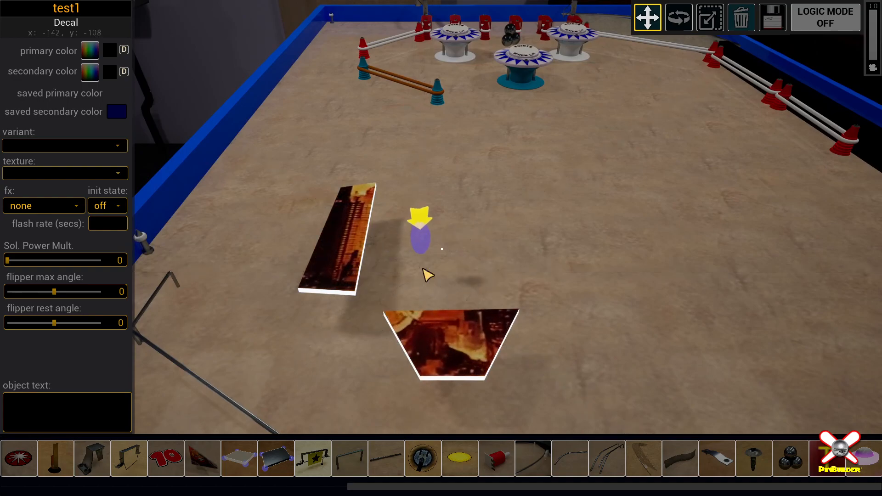
key(Delete)
Place a metal ball guide plate and stretch its corners into a long panel lying beneath the two plastics
key(d)
right_drag(440, 268, 450, 282)
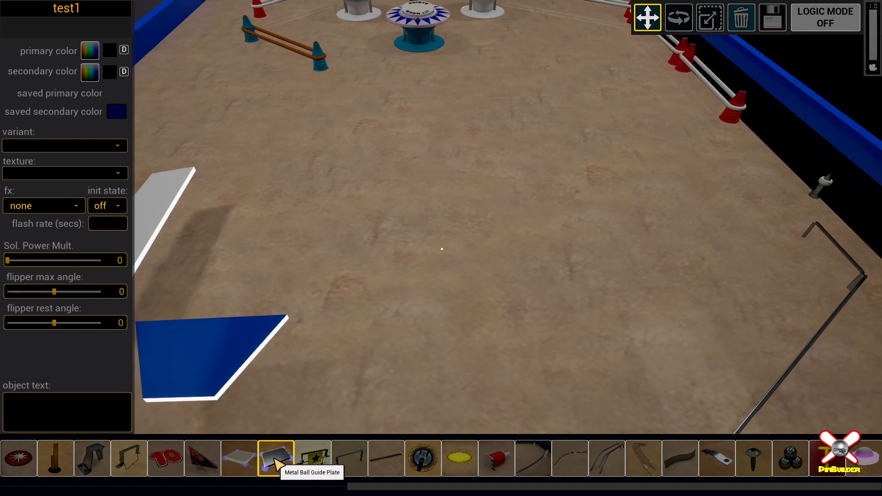
key(s)
right_drag(391, 308, 385, 288)
key(q)
scroll(441, 248, down, 3)
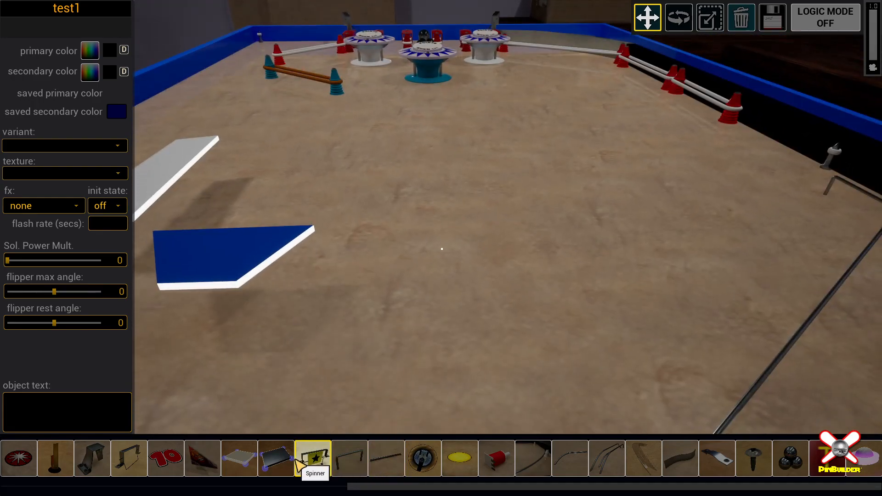
click(275, 458)
drag(460, 243, 181, 172)
drag(278, 345, 141, 206)
drag(365, 342, 196, 361)
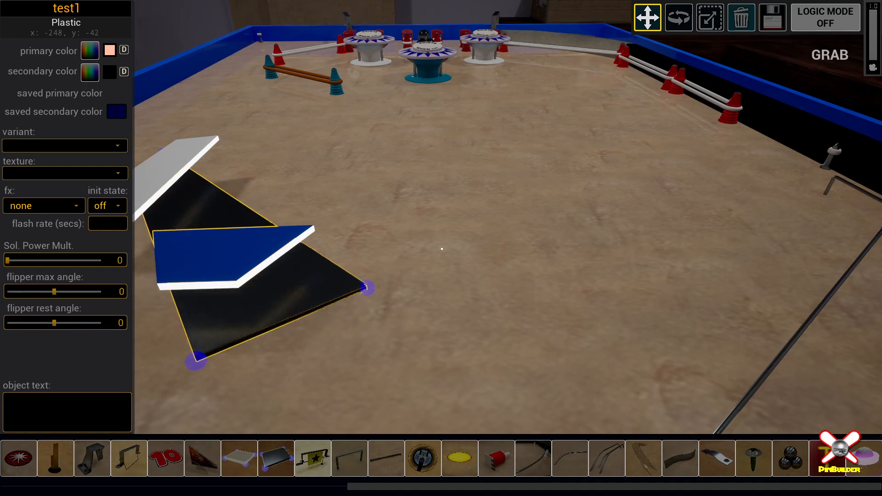
drag(367, 288, 346, 269)
Examine the metal guide plate and the plastics above it from several angles, and look back through the available parts
key(a)
right_drag(361, 314, 338, 313)
key(s)
key(w)
key(a)
key(s)
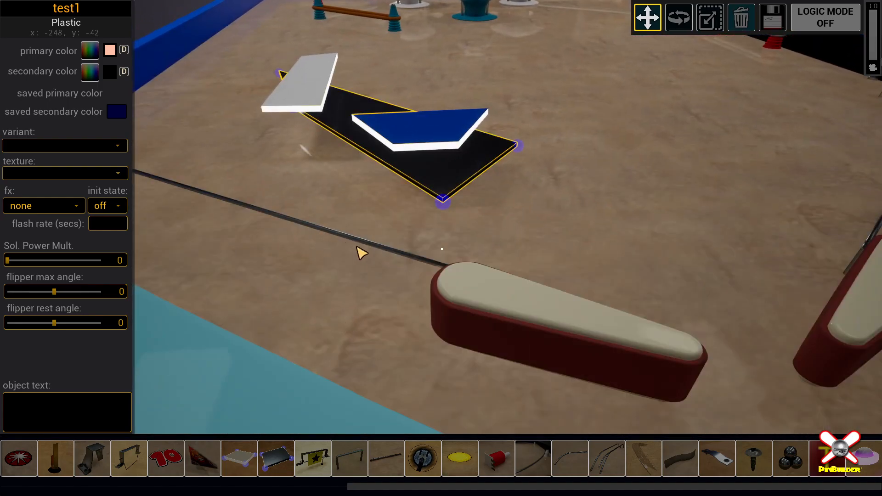
right_drag(502, 251, 428, 214)
key(w)
key(q)
key(w)
key(a)
key(e)
key(s)
key(e)
key(d)
key(w)
key(d)
mouse_move(418, 153)
right_down()
mouse_move(402, 151)
mouse_move(408, 157)
right_up()
key(s)
key(d)
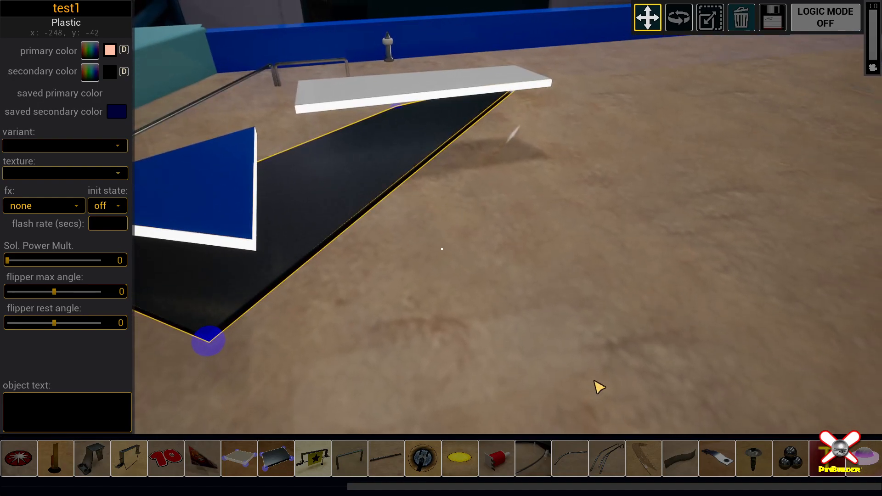
scroll(420, 450, up, 10)
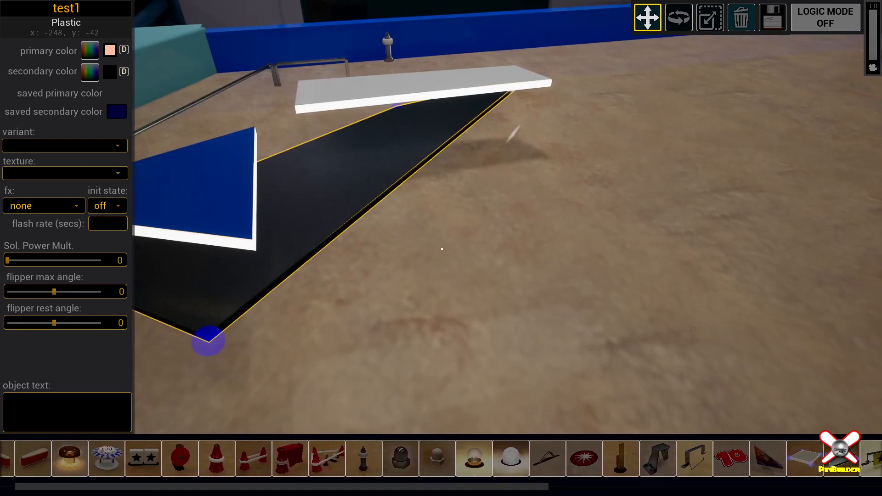
Place a metal post on the dark guide plate and change its secondary color to a very dark blue
click(385, 458)
drag(426, 195, 334, 245)
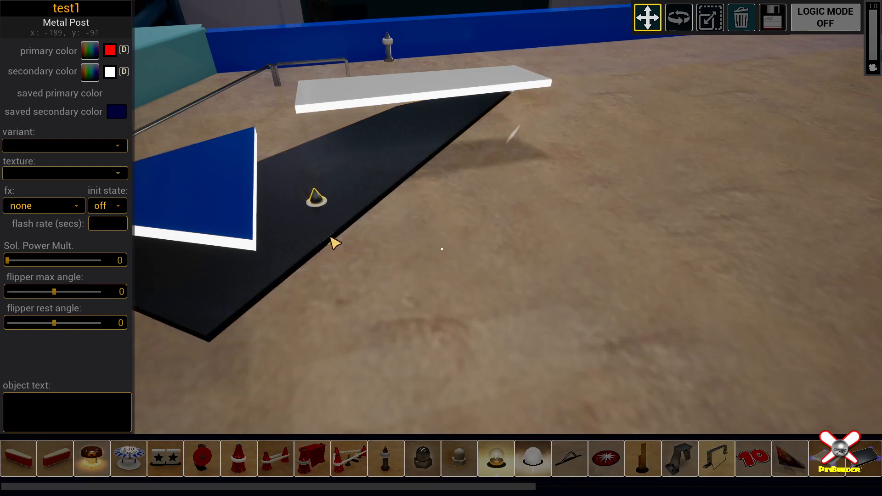
click(89, 73)
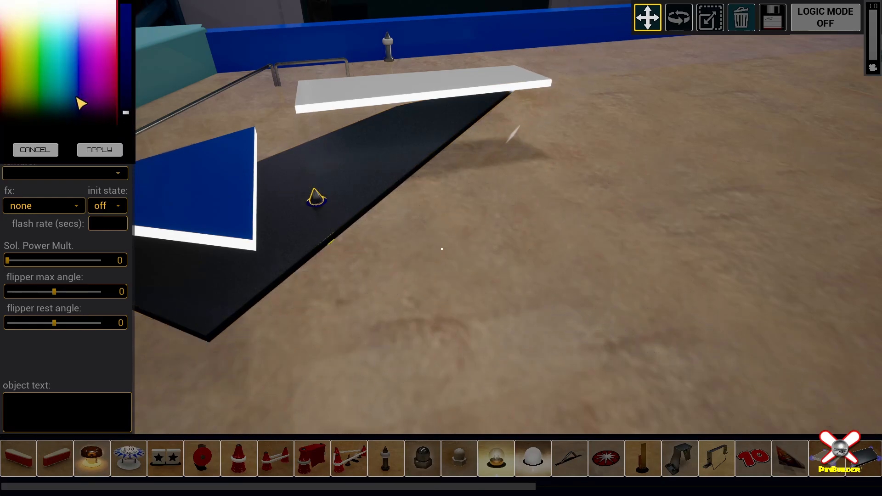
click(98, 149)
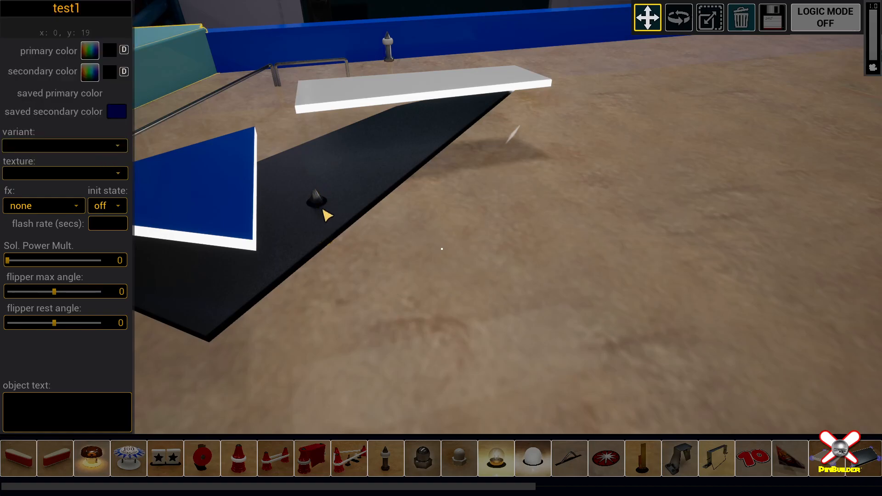
Shift the metal post off the guide plate, and reposition it in the gap between the white and blue plastics
click(316, 208)
drag(310, 157, 306, 146)
right_drag(300, 112, 249, 131)
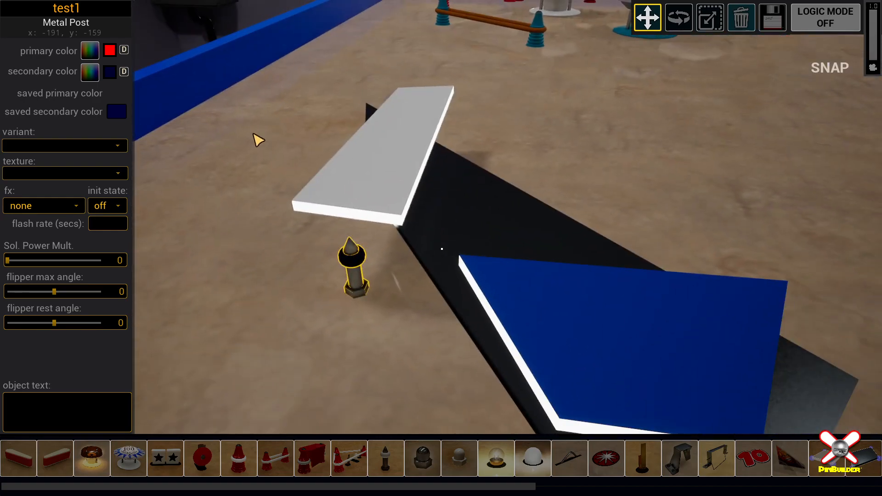
drag(366, 265, 459, 209)
mouse_move(493, 257)
right_down()
mouse_move(409, 228)
mouse_move(484, 254)
right_up()
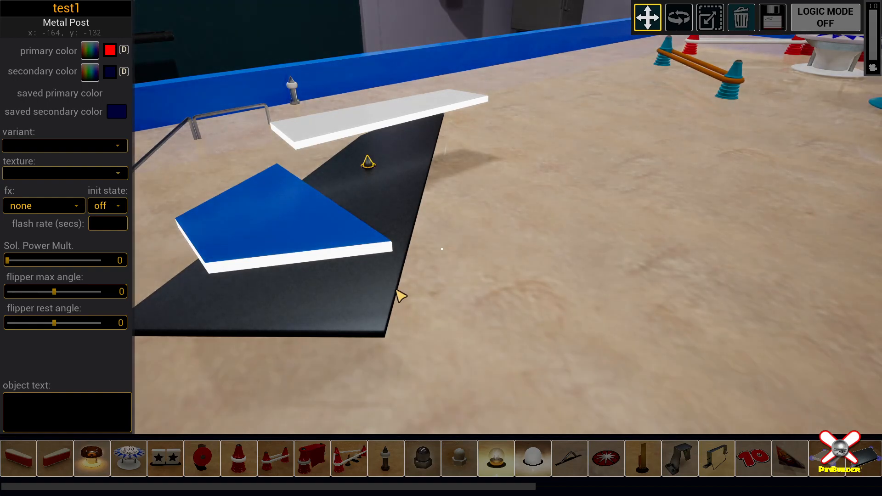
Move the long metal guide plate out from under the two plastics onto the open middle of the playfield
right_drag(396, 290, 453, 209)
key(s)
key(s)
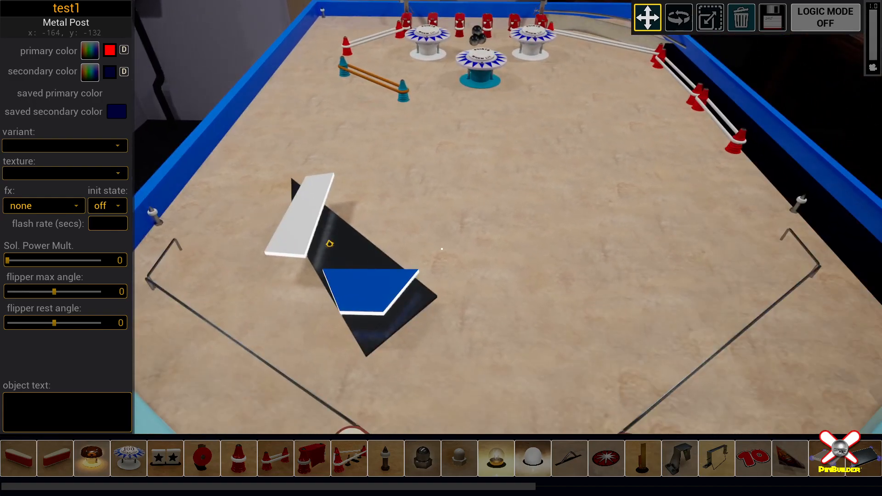
right_drag(442, 249, 448, 245)
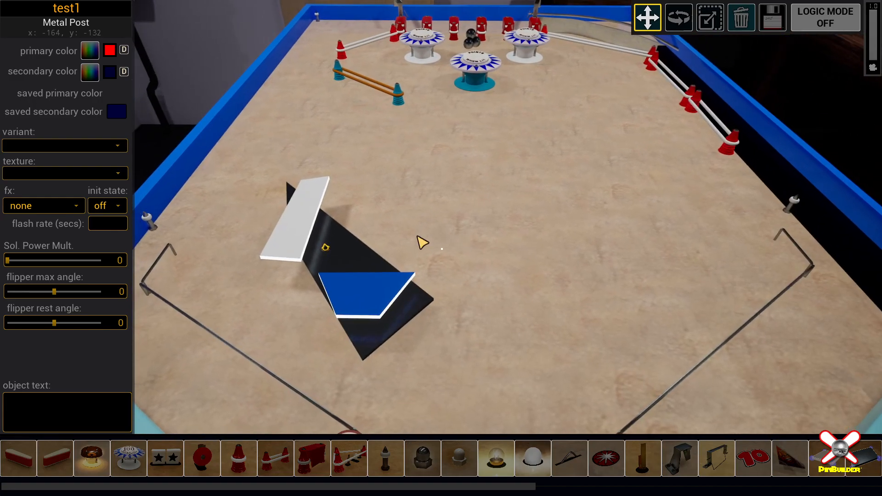
drag(358, 259, 426, 196)
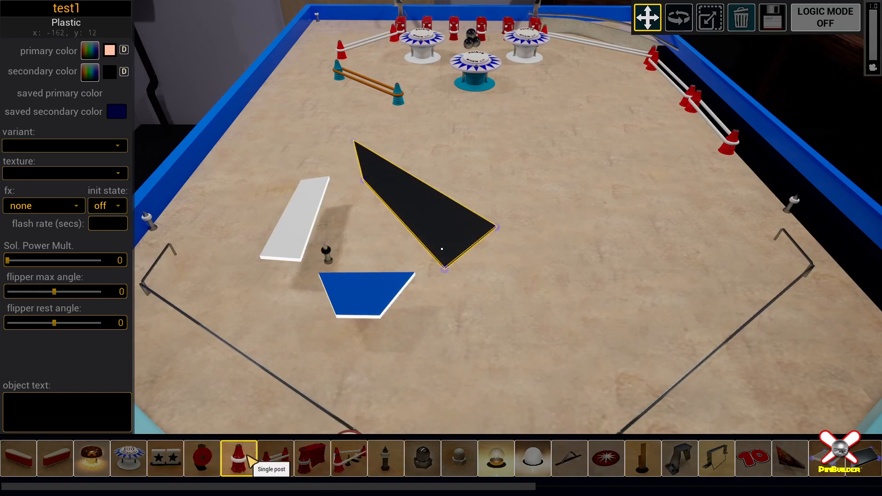
Add a second metal ball guide plate at mid-playfield and shift the long plate farther up the table
drag(682, 459, 524, 453)
right_drag(524, 453, 511, 452)
click(598, 464)
drag(435, 242, 386, 186)
click(442, 239)
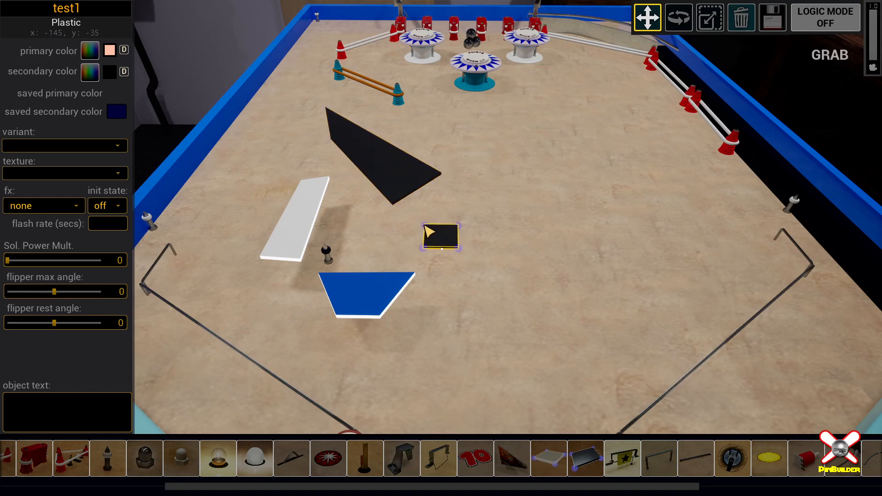
Stretch the second guide plate's corners to meet the lower edge of the long plate and taper toward the flippers
drag(424, 225, 380, 196)
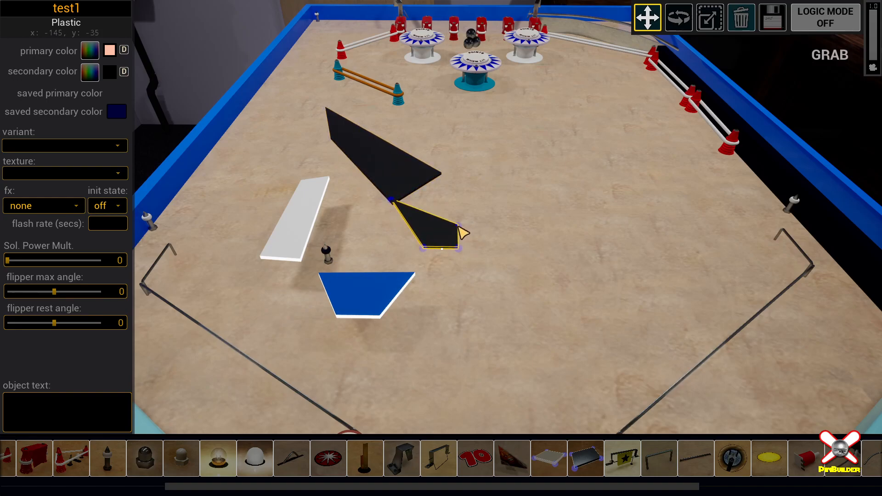
drag(458, 225, 419, 187)
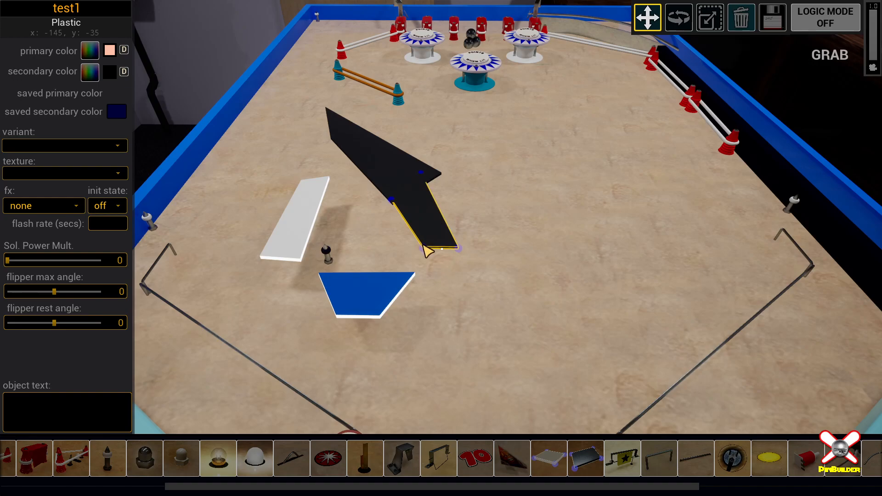
drag(461, 249, 490, 266)
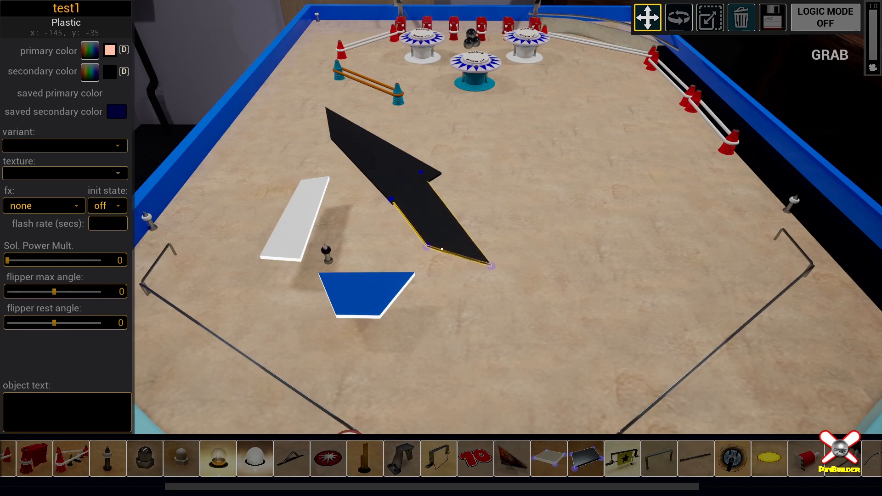
drag(429, 247, 461, 261)
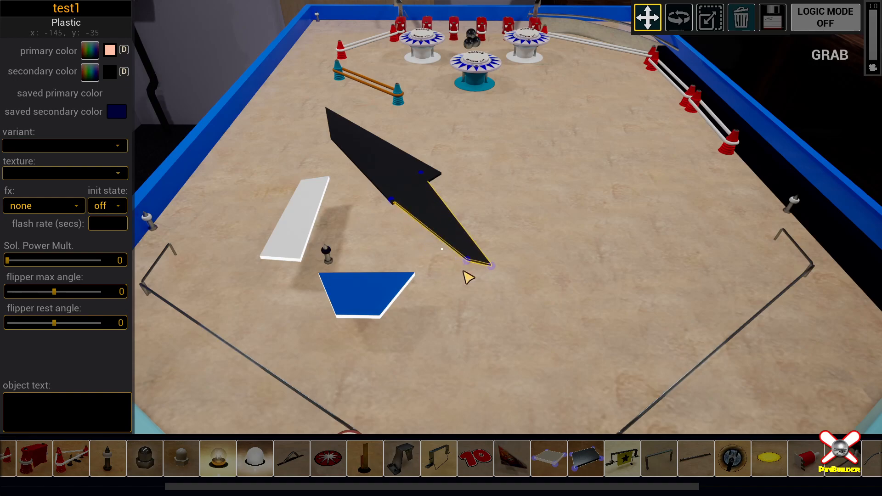
drag(423, 173, 440, 172)
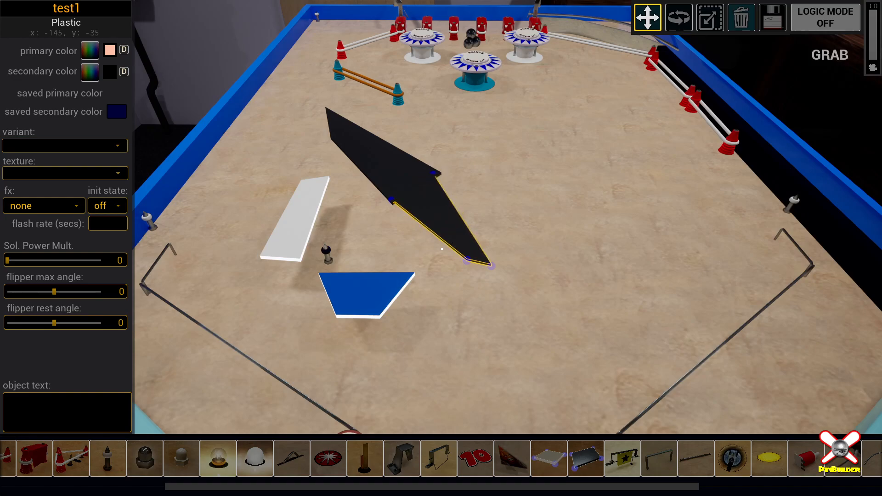
right_drag(517, 212, 528, 222)
Save the table and playtest it with both flippers to see how the ball meets the guide plates, and return to editing
key(ctrl+s)
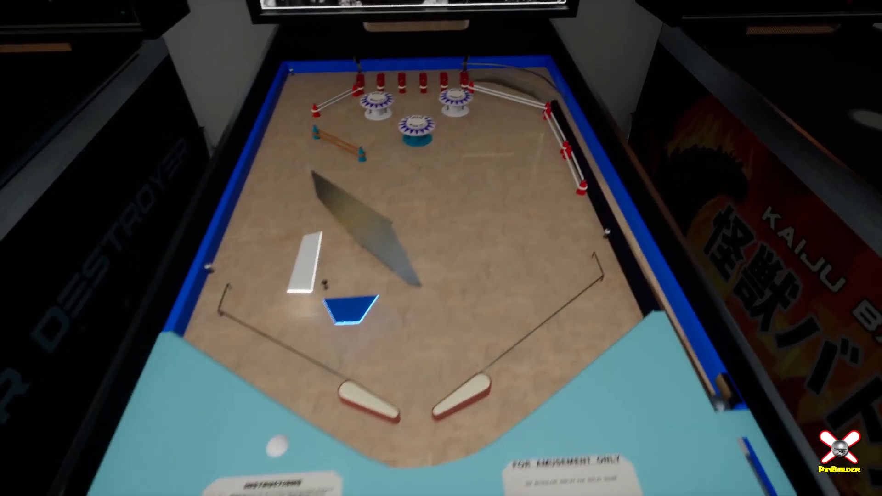
key(space)
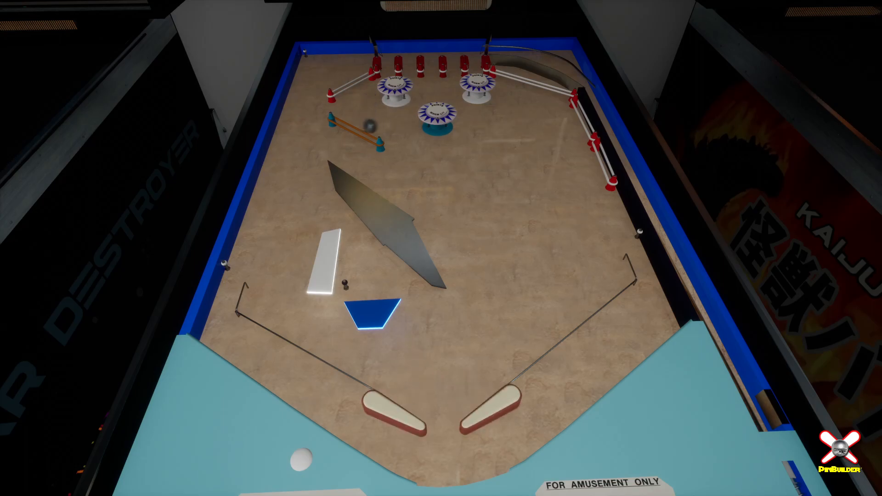
key(Shift_R)
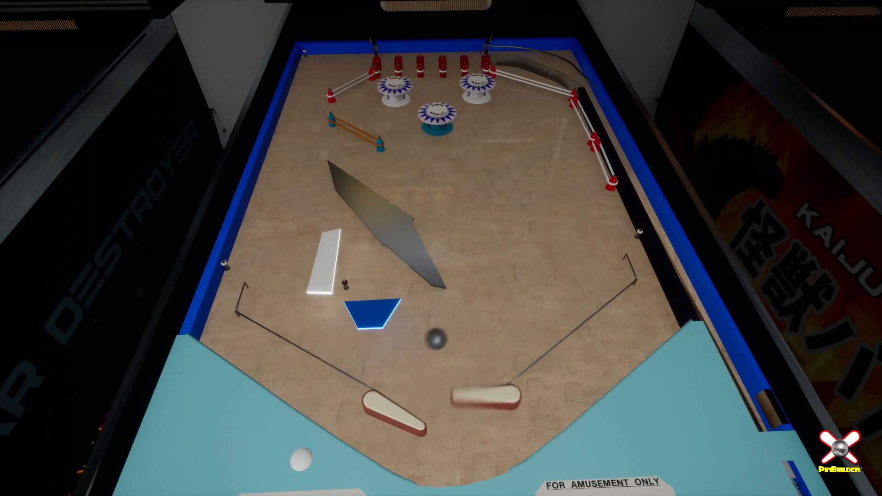
key(Shift_L)
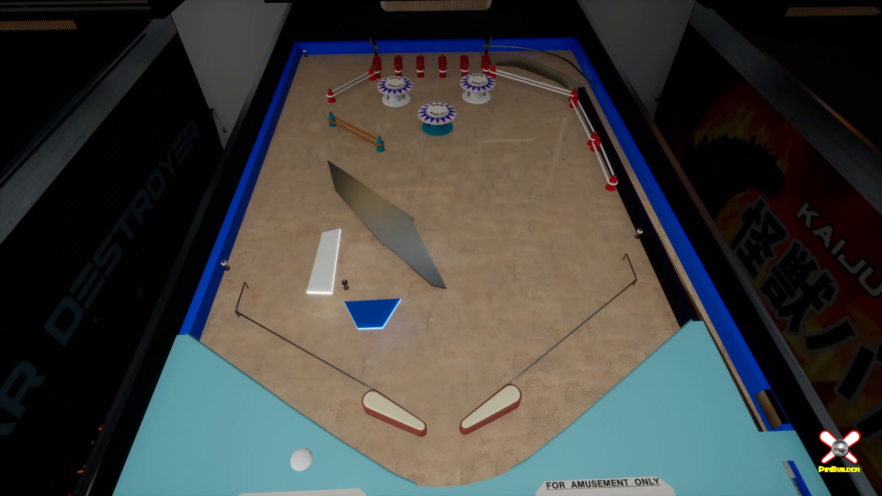
key(Shift_R)
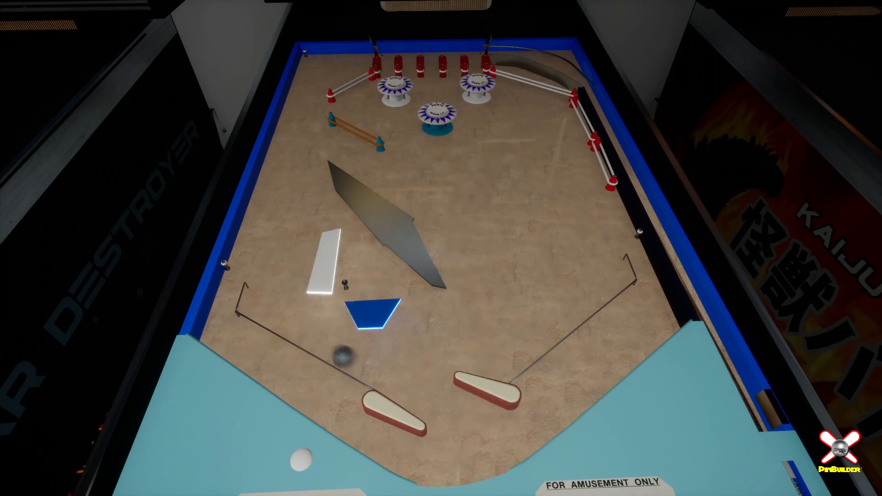
key(Shift_L)
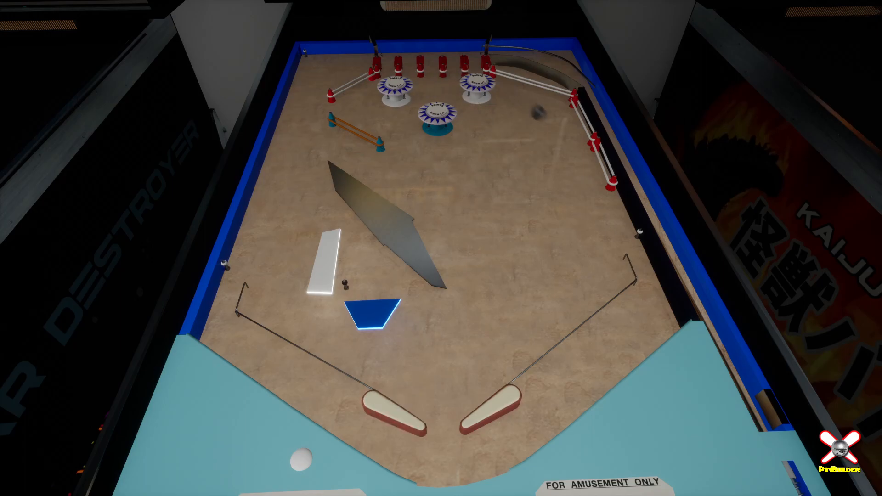
key(Shift_L)
key(Shift_R)
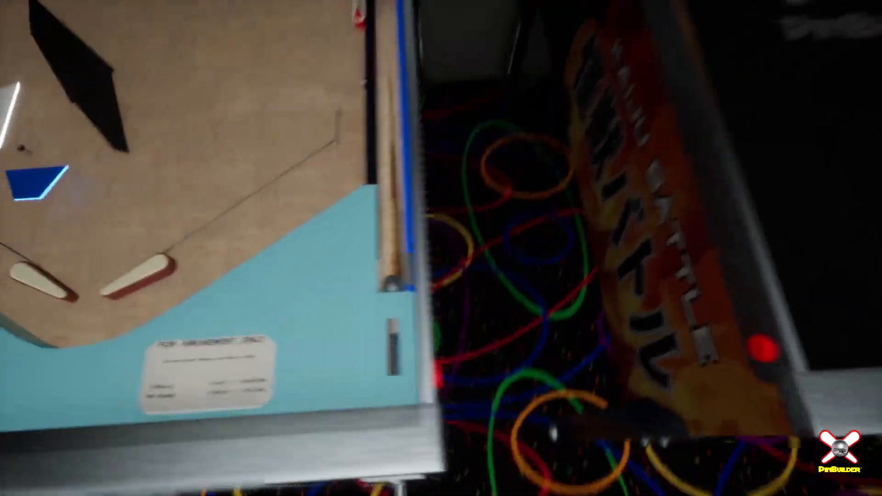
key(space)
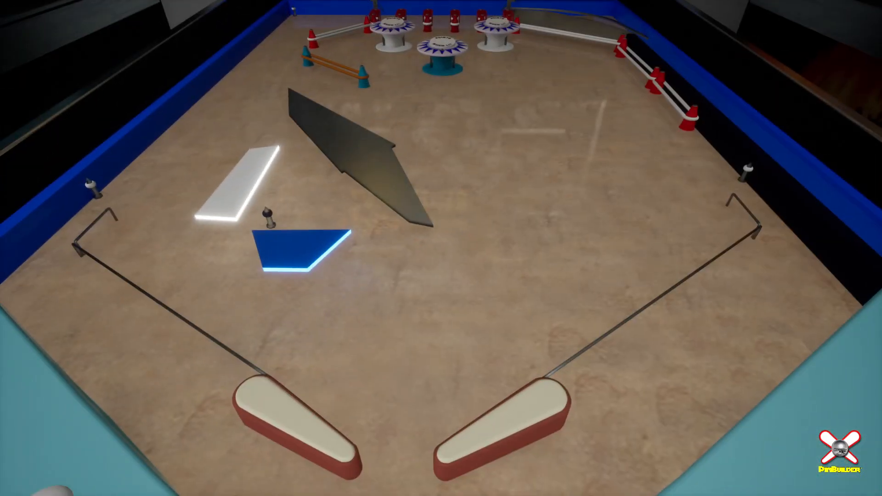
key(Escape)
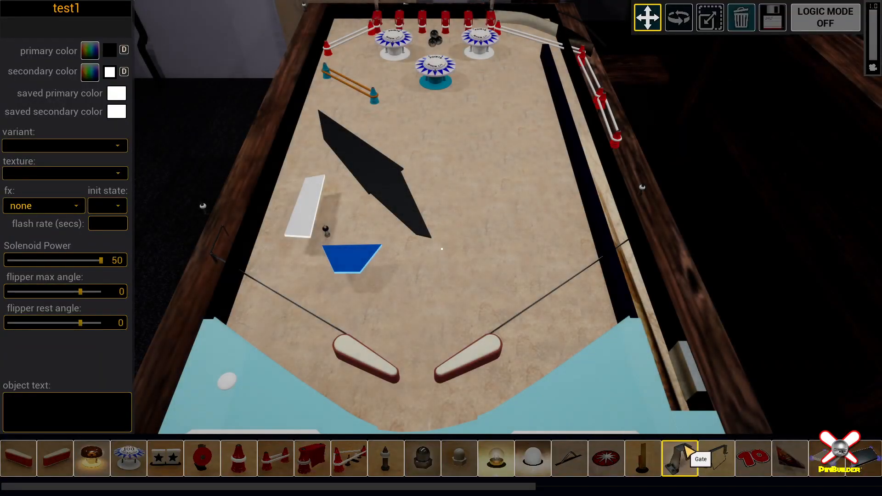
Inspect the solenoid power and flipper angle settings of the left flipper and the front thumper bumper
drag(688, 450, 445, 455)
right_drag(445, 454, 672, 455)
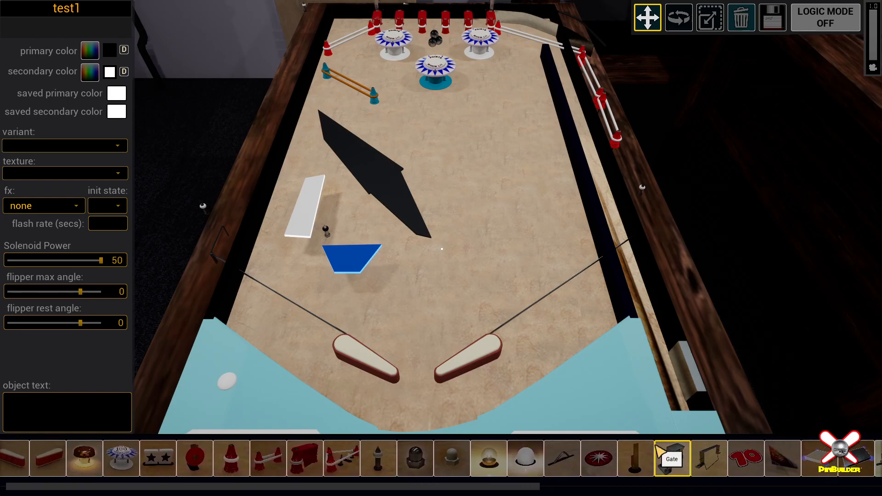
click(351, 354)
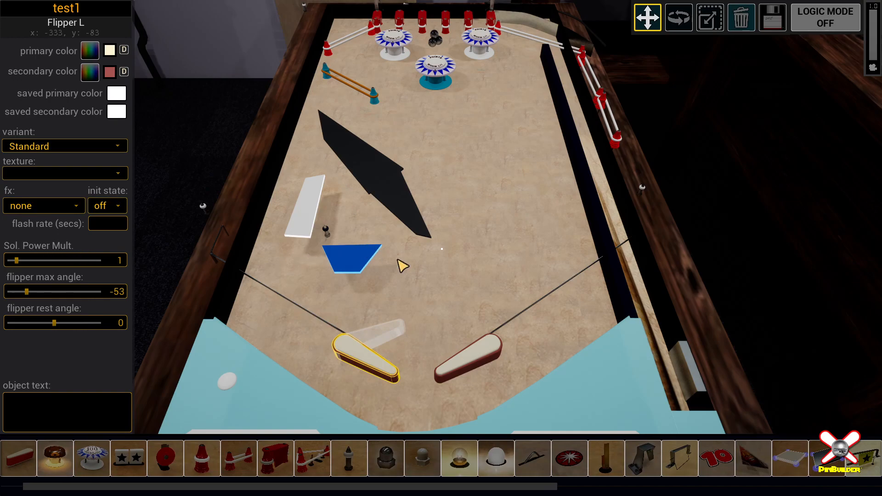
click(436, 76)
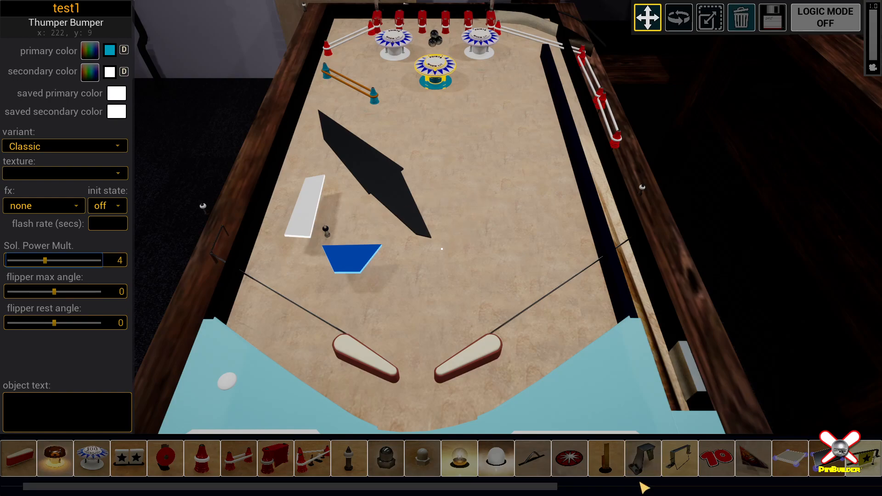
Place an editable rail guide on the open playfield and move it up beside the metal guide plates
right_drag(522, 322, 532, 312)
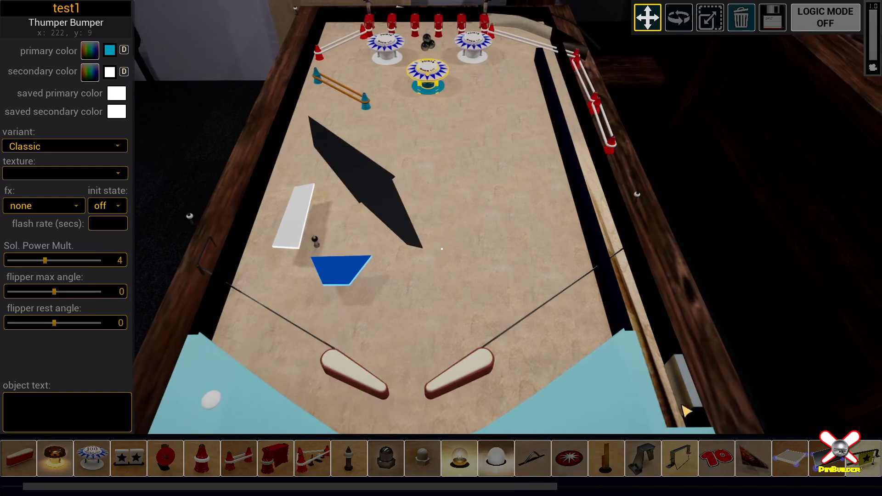
scroll(756, 464, down, 10)
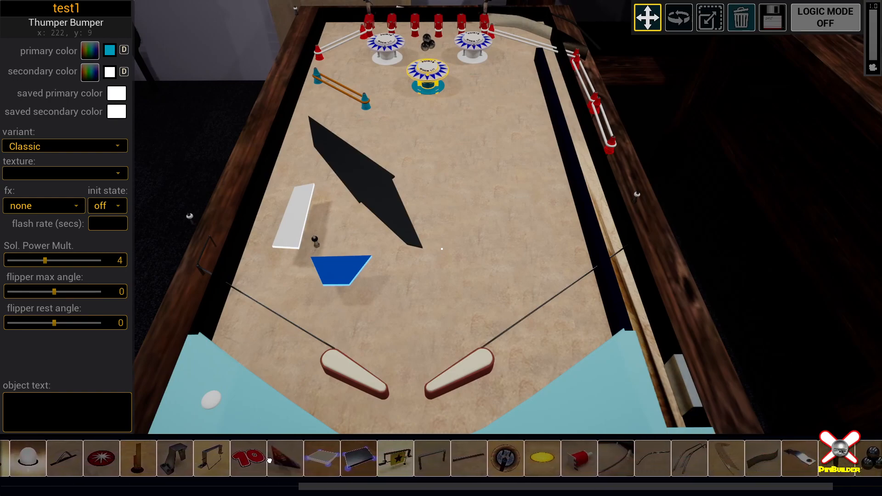
scroll(273, 460, down, 3)
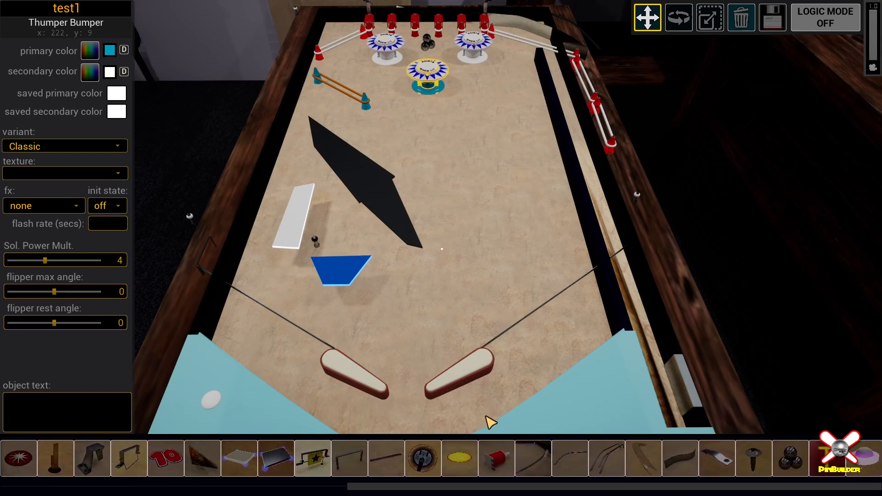
right_drag(577, 412, 574, 395)
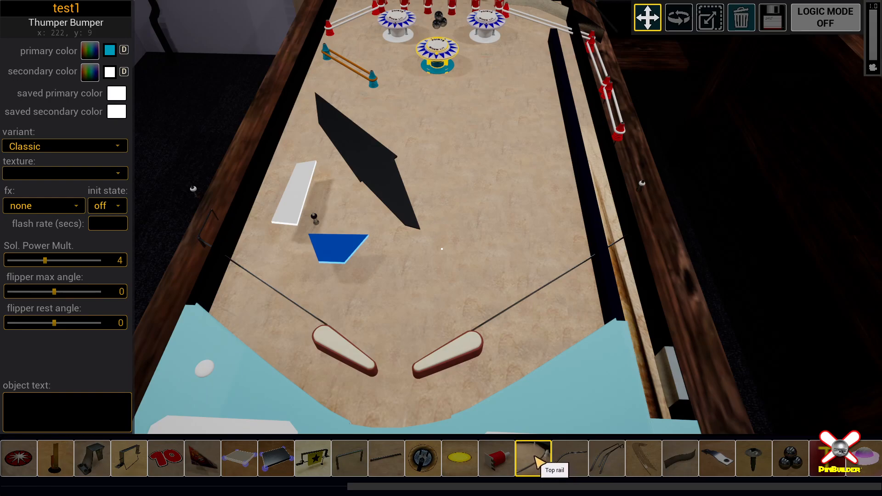
click(569, 465)
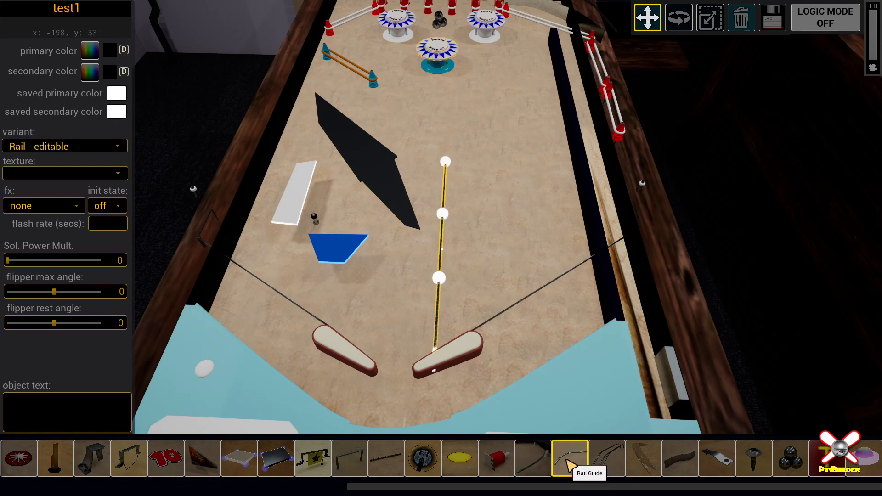
drag(437, 305, 470, 232)
right_drag(470, 233, 468, 178)
key(w)
Rotate the rail guide so it runs diagonally from beside the metal plates toward the shooter-lane side
key(e)
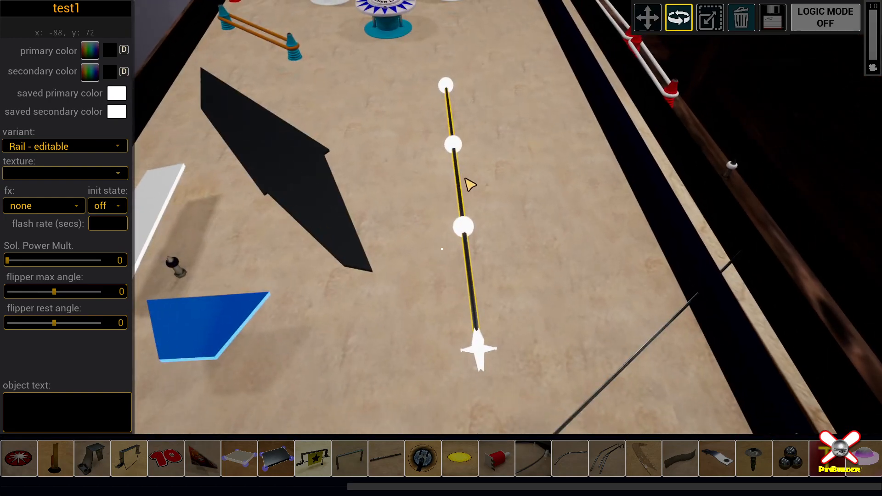
drag(442, 248, 442, 249)
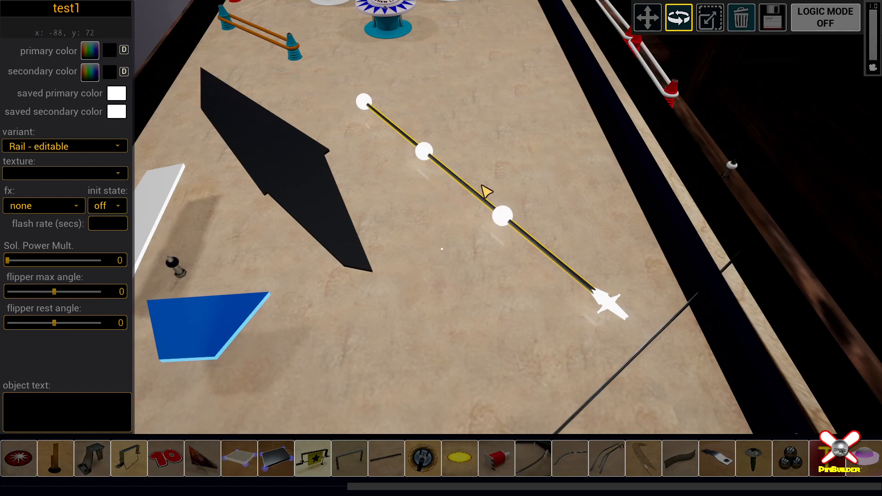
click(459, 176)
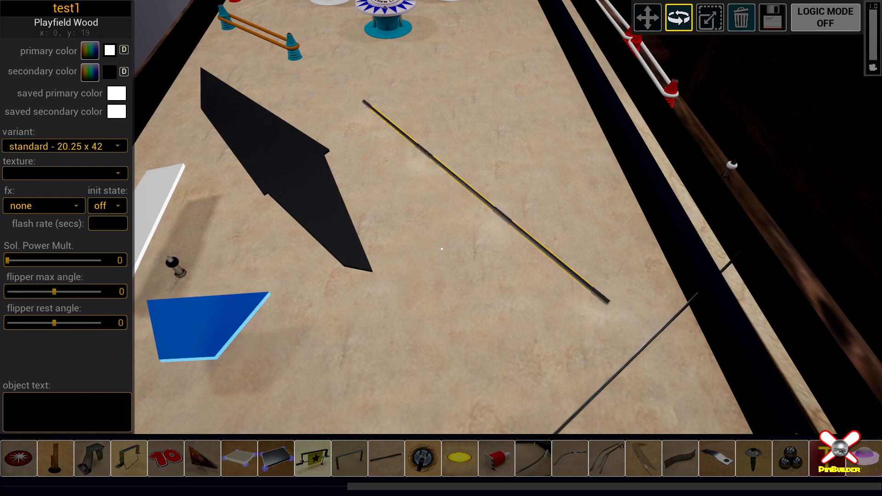
click(477, 196)
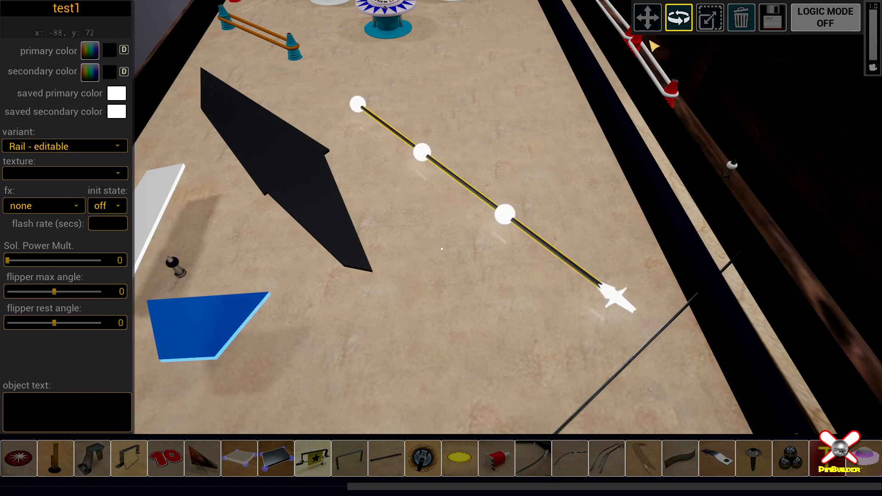
Bend the diagonal rail guide into a curve by repositioning its middle control points and its upper end
key(g)
click(425, 167)
mouse_move(477, 187)
right_down()
mouse_move(477, 207)
mouse_move(478, 187)
mouse_move(501, 185)
mouse_move(479, 185)
right_up()
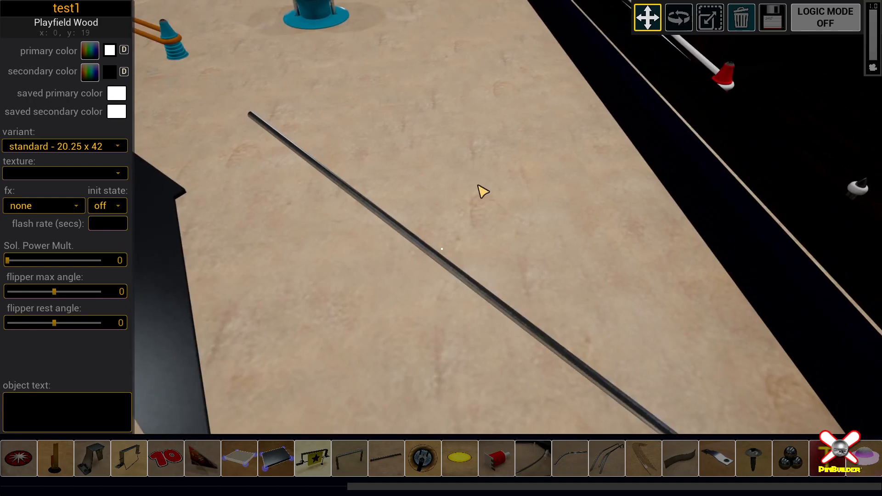
click(431, 248)
right_drag(409, 256, 485, 224)
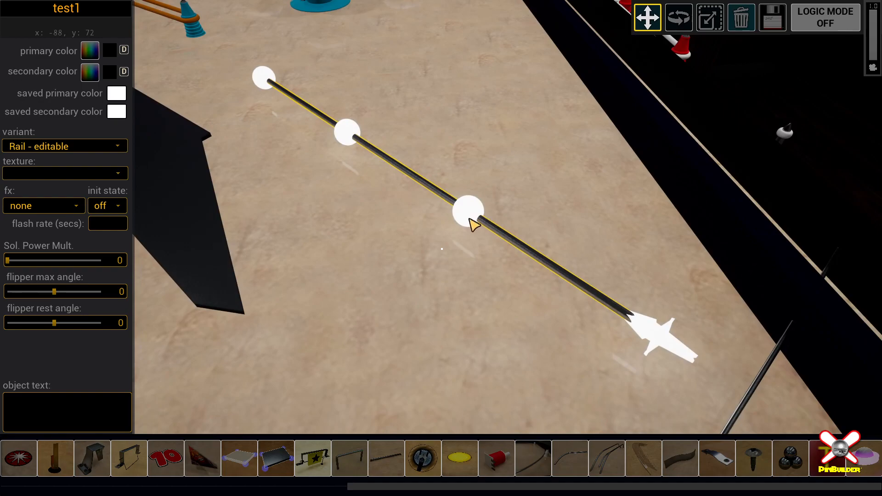
drag(466, 212, 522, 113)
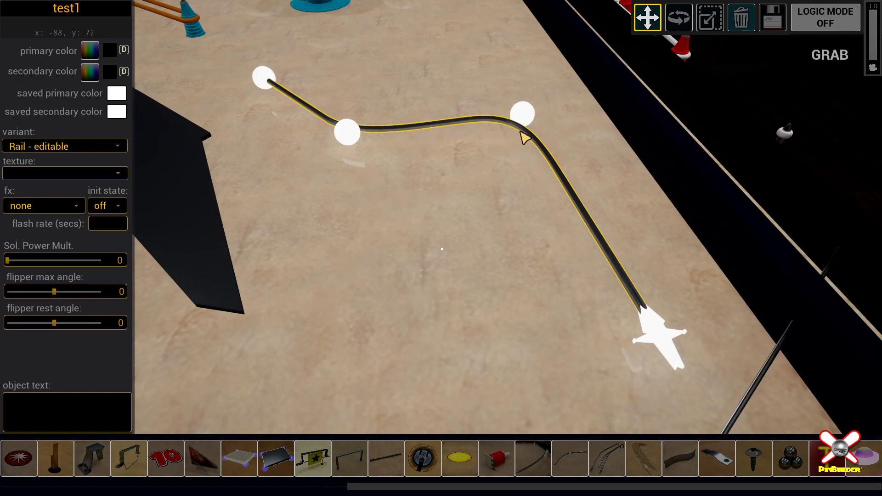
drag(523, 114, 539, 168)
drag(349, 131, 381, 95)
drag(267, 81, 268, 60)
Collapse the rail guide into a short straight stub by gathering its control points near the lower end
drag(539, 168, 638, 335)
drag(388, 114, 613, 323)
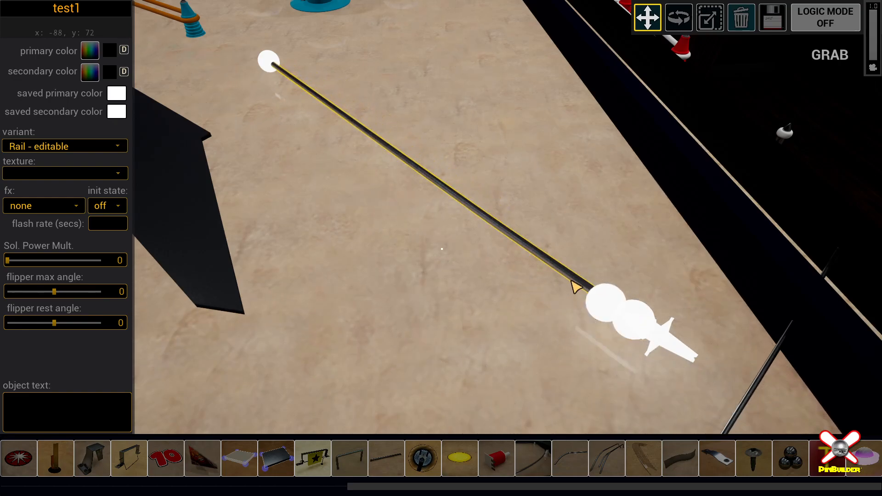
click(646, 353)
drag(262, 65, 562, 300)
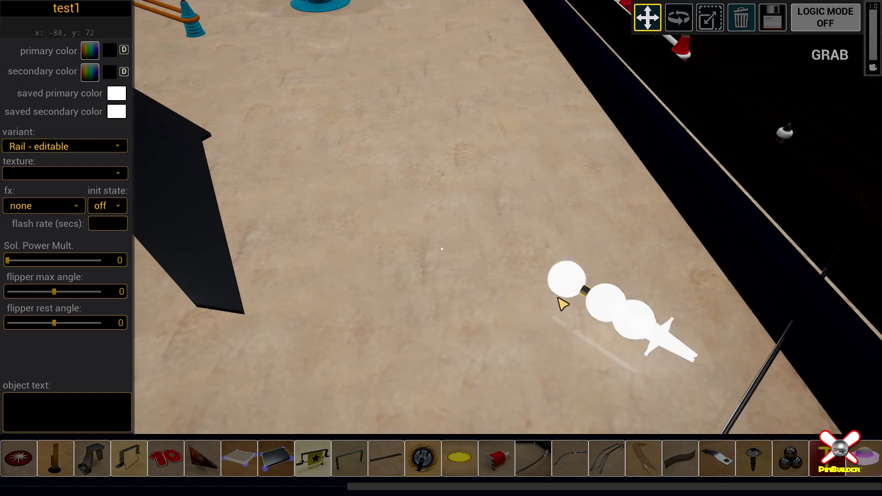
click(465, 286)
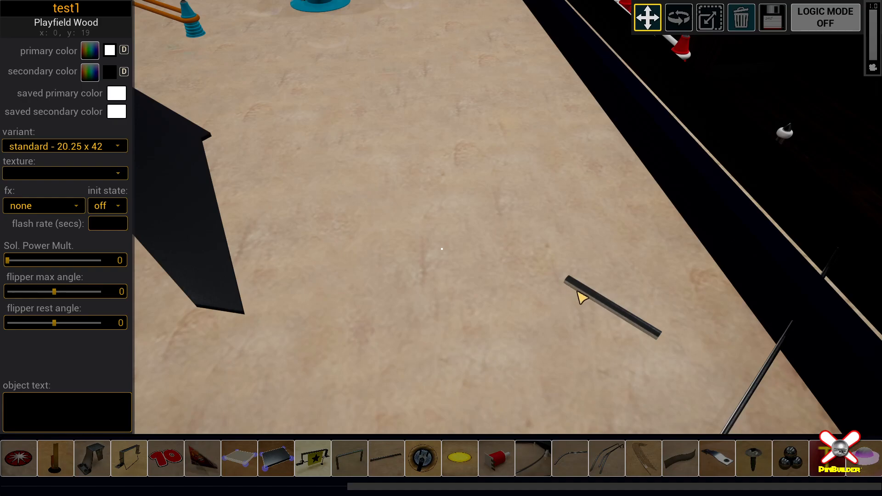
Reshape the short rail stub into a V by spreading its end and middle control points over the playfield
click(615, 311)
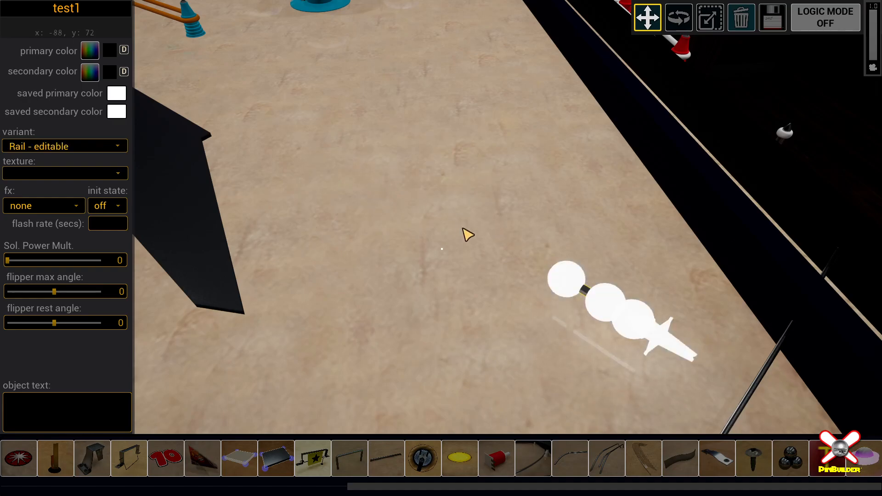
drag(562, 286, 439, 208)
drag(525, 263, 352, 397)
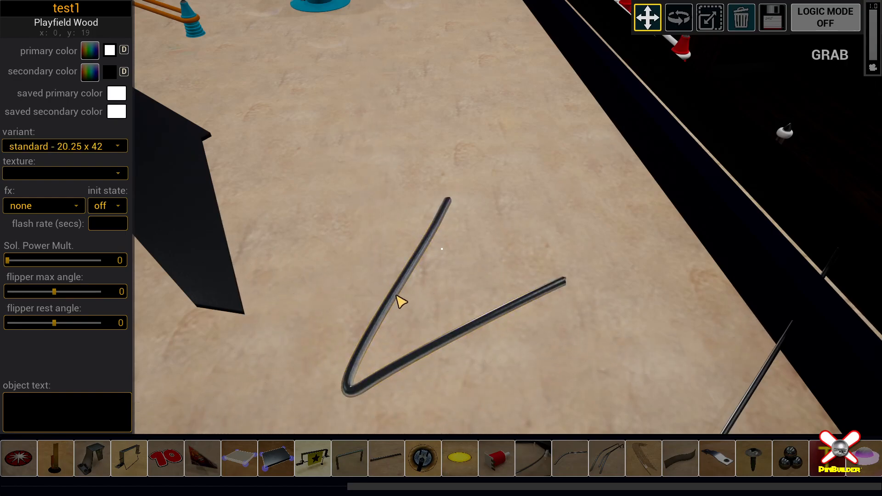
click(351, 392)
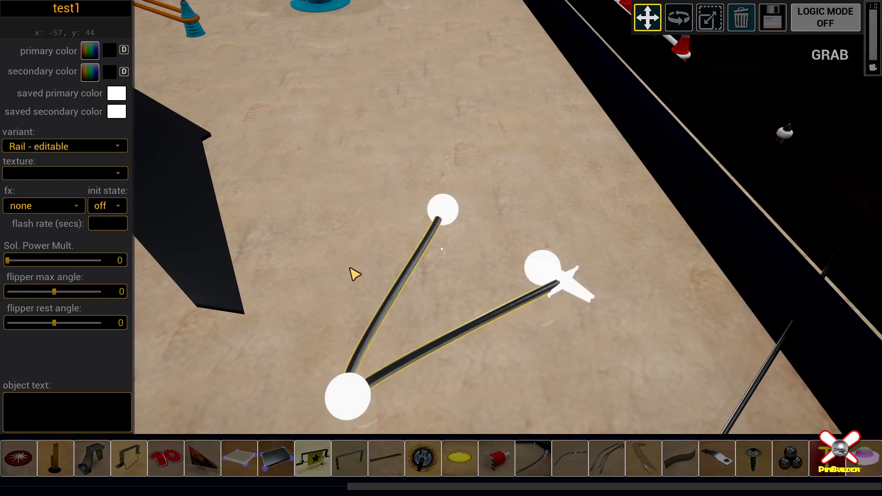
Round the V-shaped rail guide into a compact U-shaped curve by adjusting its control points
drag(349, 396, 428, 304)
drag(444, 200, 502, 237)
drag(537, 277, 549, 378)
drag(429, 305, 460, 278)
drag(537, 373, 561, 395)
click(551, 249)
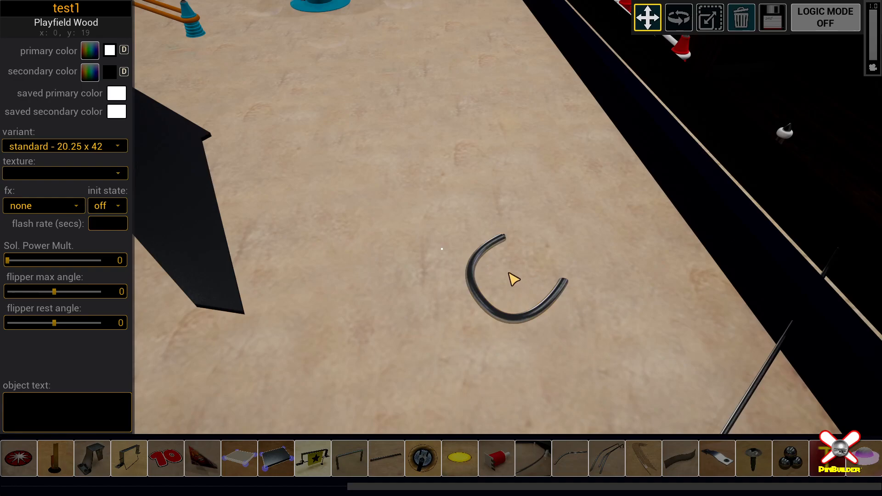
Delete the U-shaped rail guide and place a three-wire ramp of the Ramp - Rails variant on the playfield
click(480, 291)
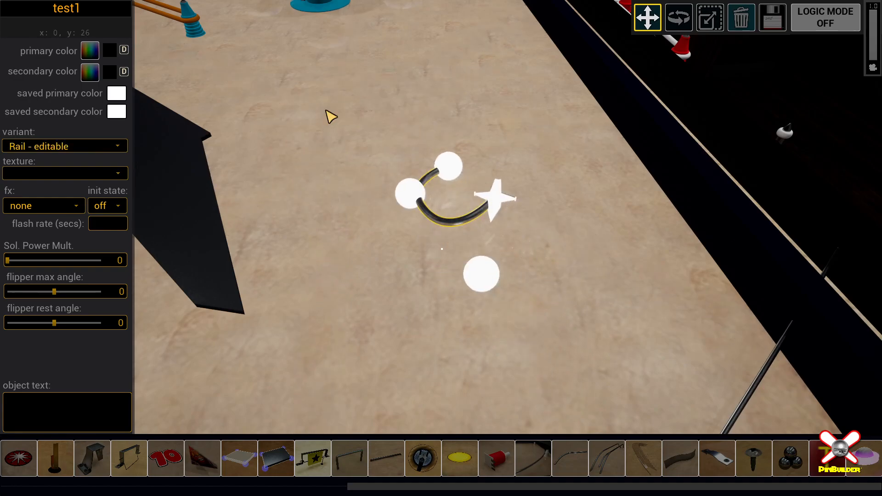
key(Delete)
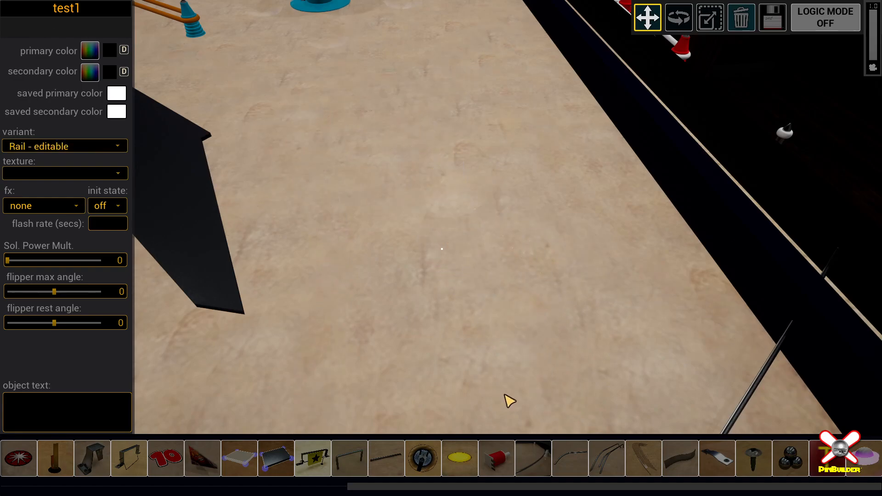
click(607, 458)
right_drag(510, 210, 441, 249)
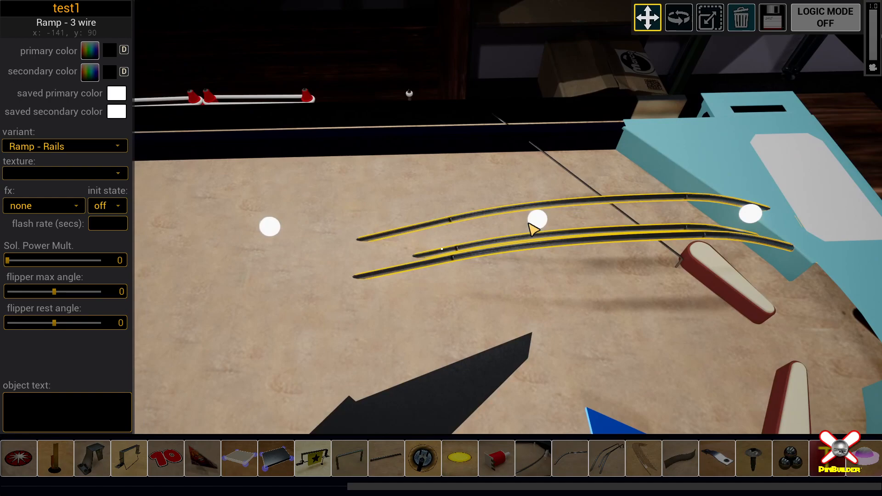
Lengthen the three-wire ramp up the playfield toward the thumper bumpers by repositioning its control points
drag(557, 240, 174, 292)
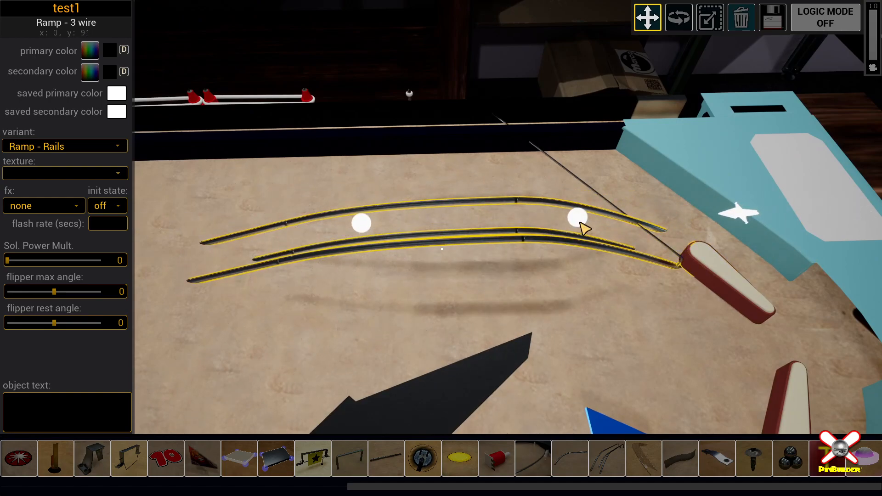
drag(577, 217, 599, 208)
drag(242, 217, 537, 218)
right_drag(283, 259, 270, 245)
drag(191, 150, 250, 174)
drag(662, 304, 237, 168)
drag(743, 317, 541, 246)
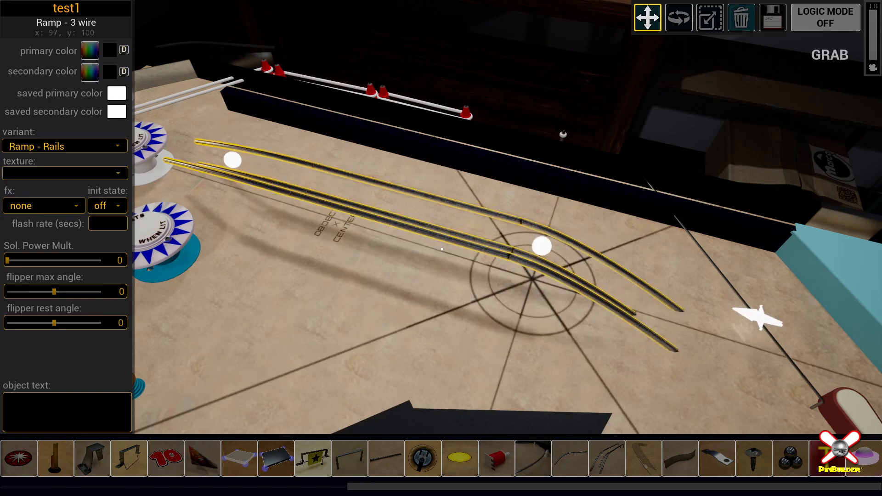
Extend the ramp down to the right flipper and swing its upper control points toward the orange-banded posts
drag(204, 166, 302, 195)
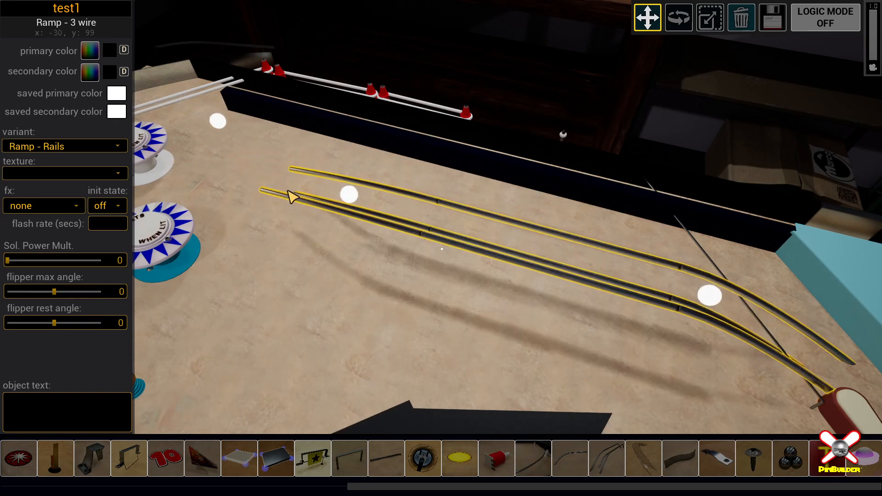
drag(216, 121, 118, 255)
drag(147, 299, 133, 335)
Examine the three-wire ramp along its length and from above, checking how it spans the whole table
right_drag(268, 263, 307, 296)
key(w)
key(s)
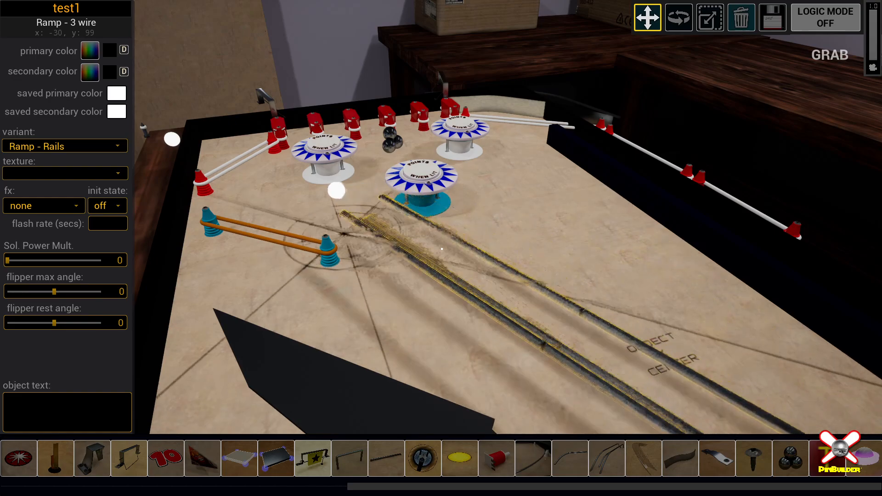
key(w)
right_drag(396, 294, 489, 287)
key(s)
key(d)
key(a)
key(q)
key(q)
key(e)
key(d)
right_drag(442, 248, 357, 256)
key(s)
right_drag(436, 184, 387, 194)
key(e)
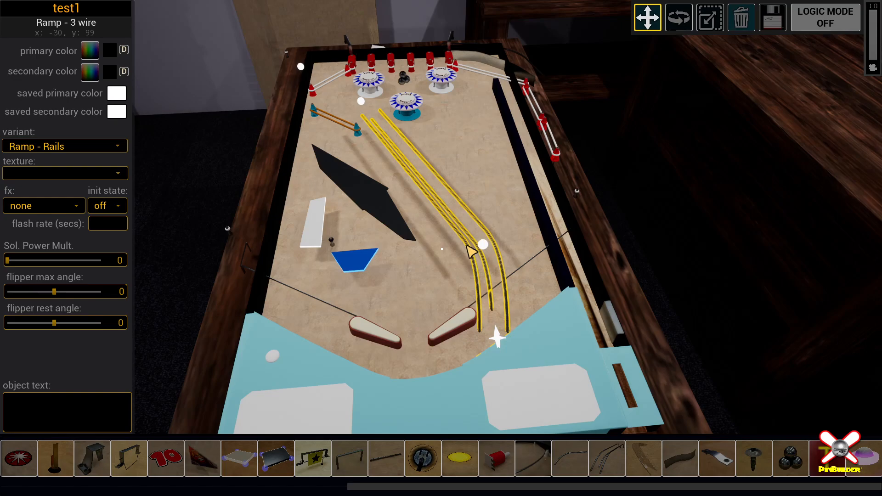
key(s)
right_drag(491, 257, 490, 271)
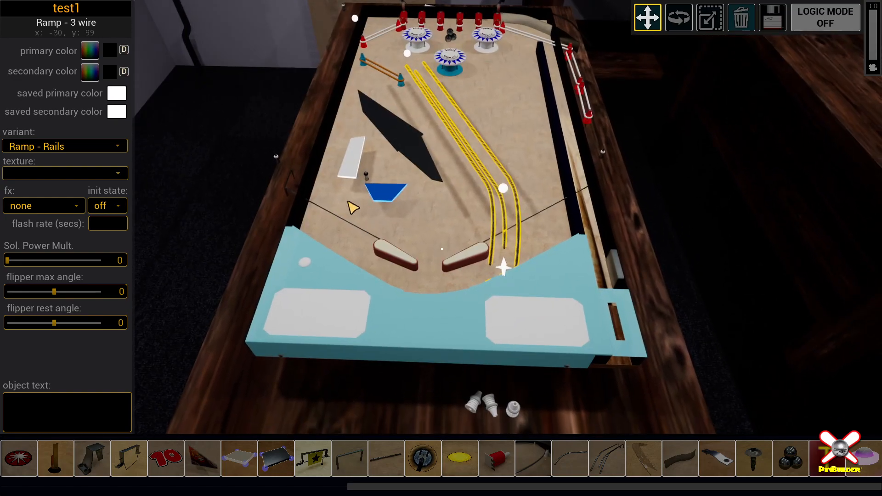
Delete the stray metal post on the cabinet's left side rail
click(276, 157)
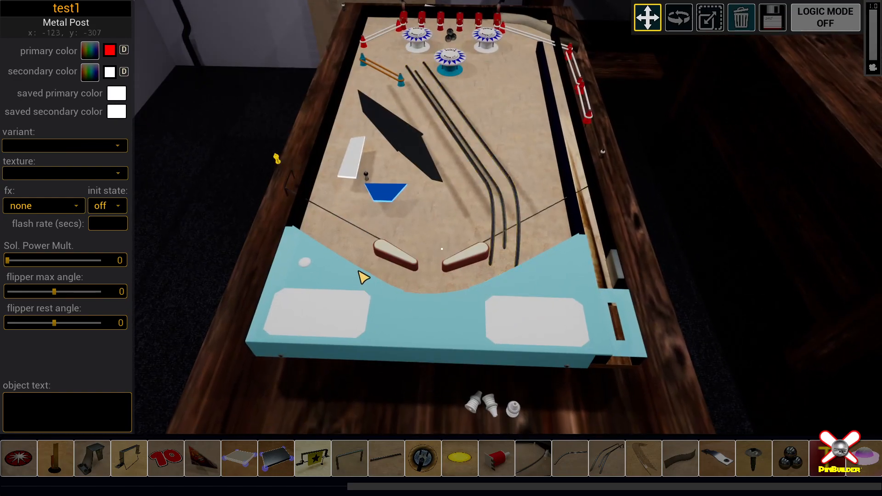
mouse_move(312, 256)
right_down()
mouse_move(321, 248)
mouse_move(313, 246)
right_up()
key(s)
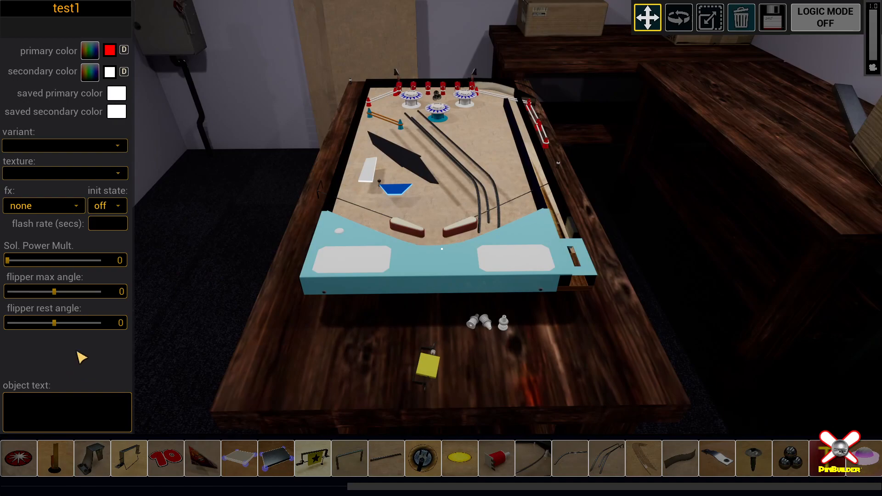
Place a guide wire on the open playfield just above the left flipper
key(w)
right_drag(452, 243, 471, 277)
key(w)
key(w)
click(359, 465)
key(d)
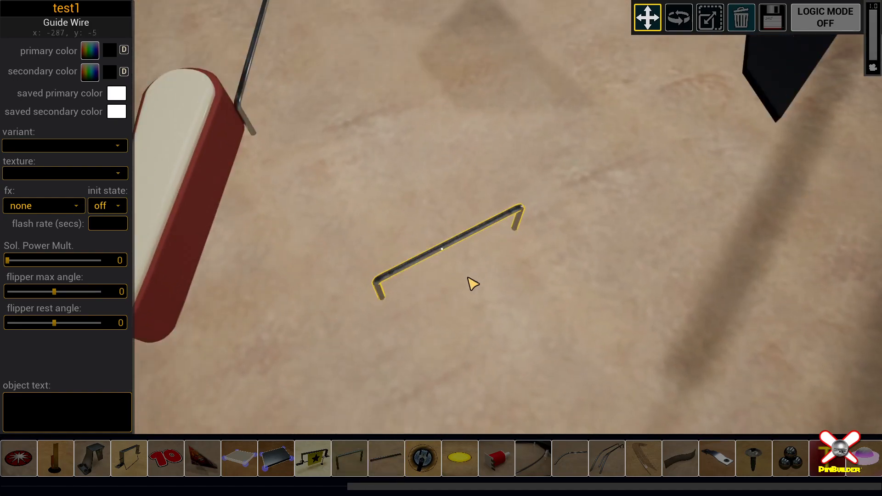
Reposition the guide wire and stretch one end to the left flipper's pivot so it runs diagonally up the playfield
drag(428, 251, 6, 212)
key(e)
key(g)
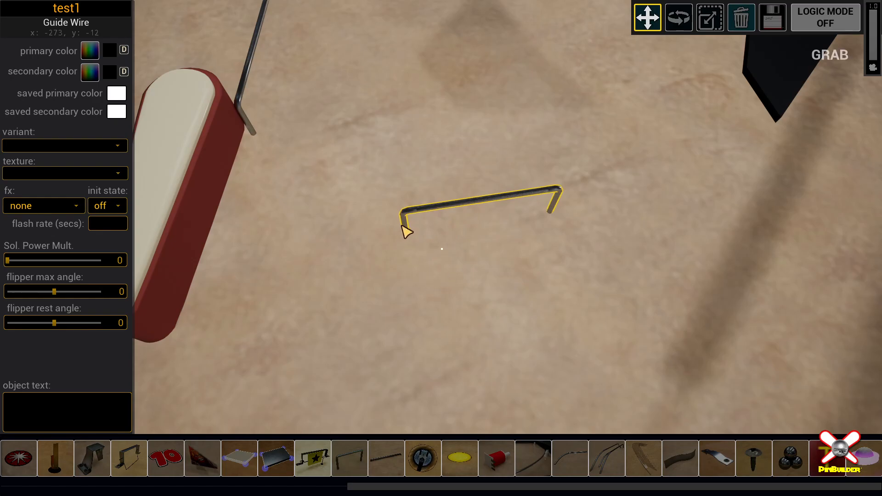
drag(409, 230, 404, 205)
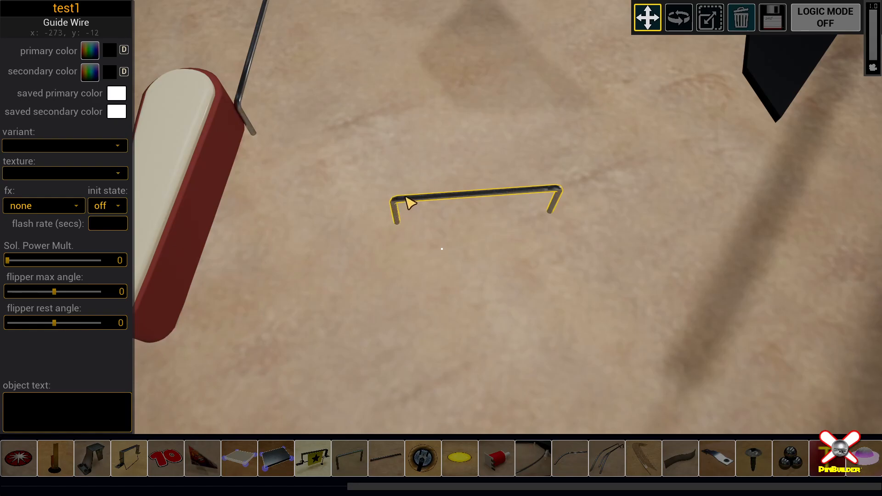
drag(398, 200, 246, 105)
right_drag(441, 248, 460, 239)
key(s)
mouse_move(325, 239)
right_down()
mouse_move(353, 215)
mouse_move(324, 239)
right_up()
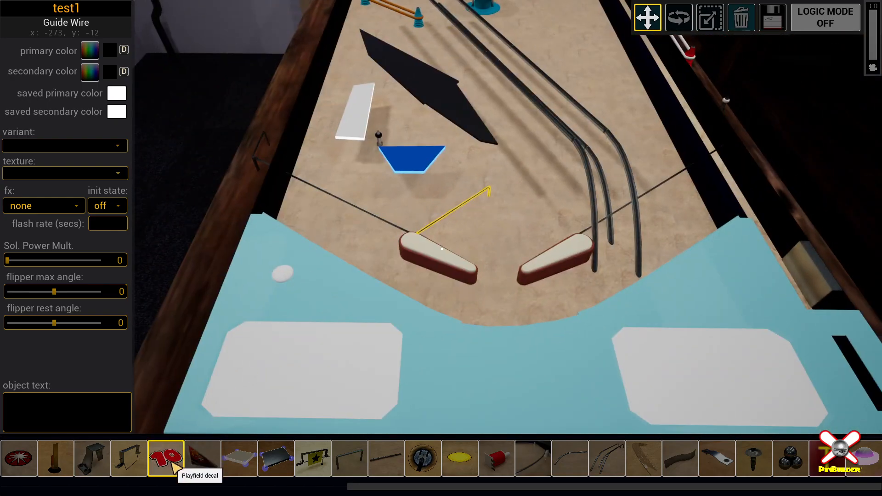
Place a pair of Classic Fins stretchy posts on the playfield below the thumper bumpers and turn them diagonally
scroll(184, 459, left, 10)
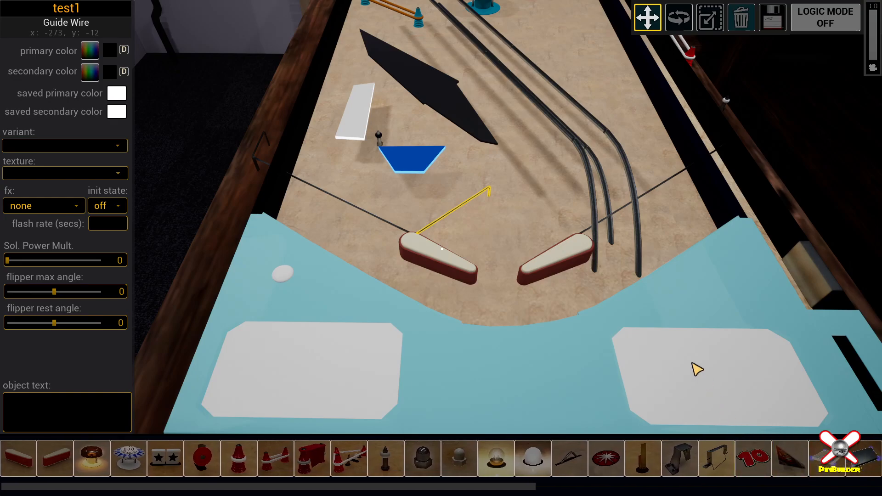
key(w)
right_drag(675, 242, 702, 205)
click(275, 456)
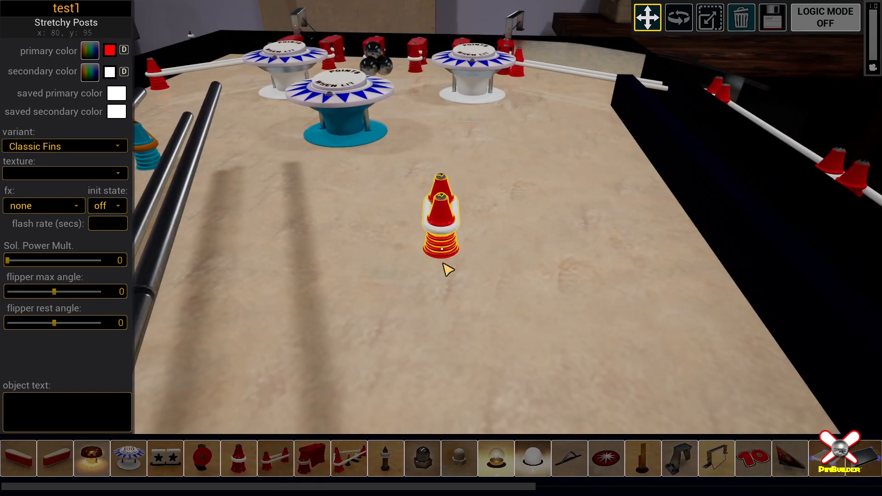
drag(442, 222, 360, 436)
key(e)
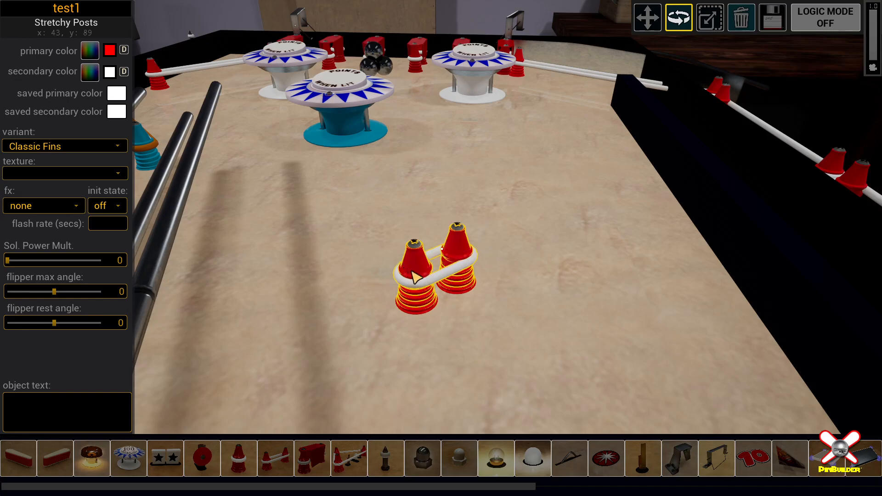
Move the stretchy posts in front of the front thumper bumper and pull them apart to stretch the rubber
key(w)
drag(419, 277, 327, 306)
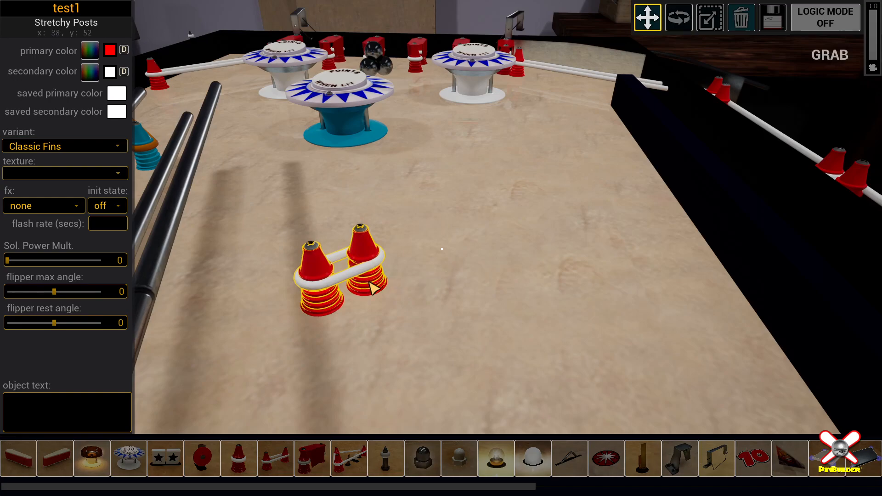
drag(371, 258, 349, 170)
key(g)
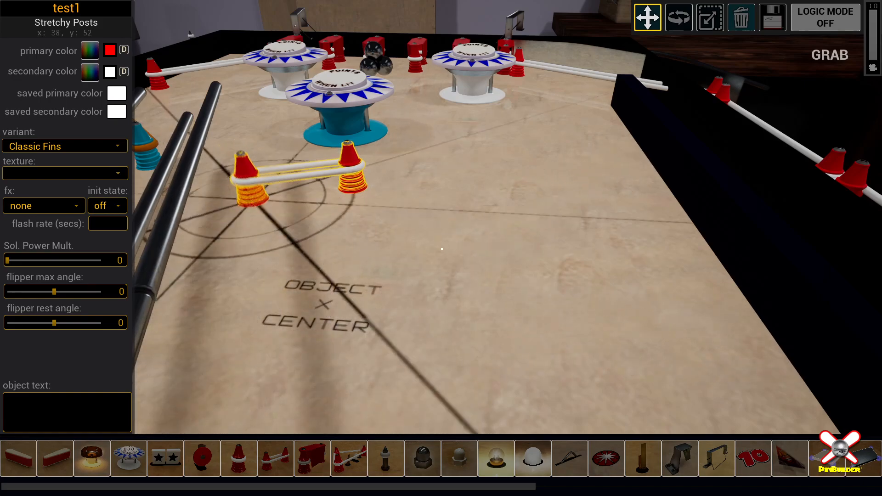
click(371, 192)
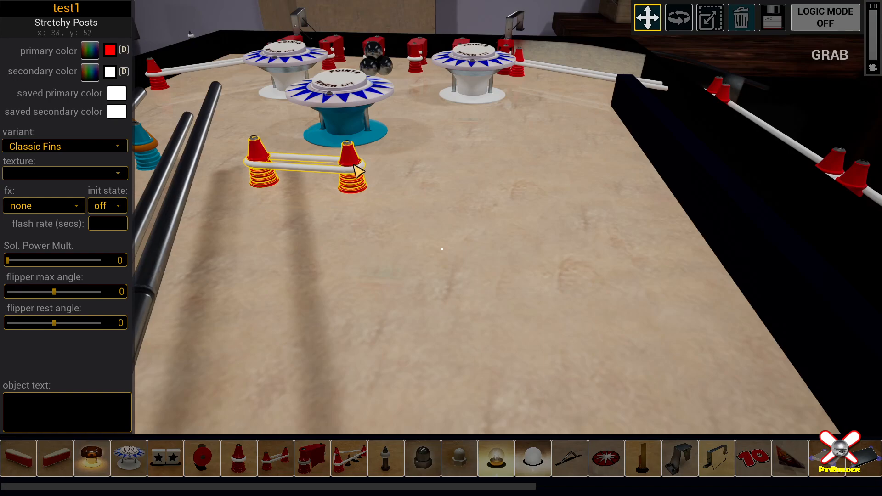
Move the stretchy posts away from the front thumper bumper onto the open playfield and rotate them to a slight diagonal
key(e)
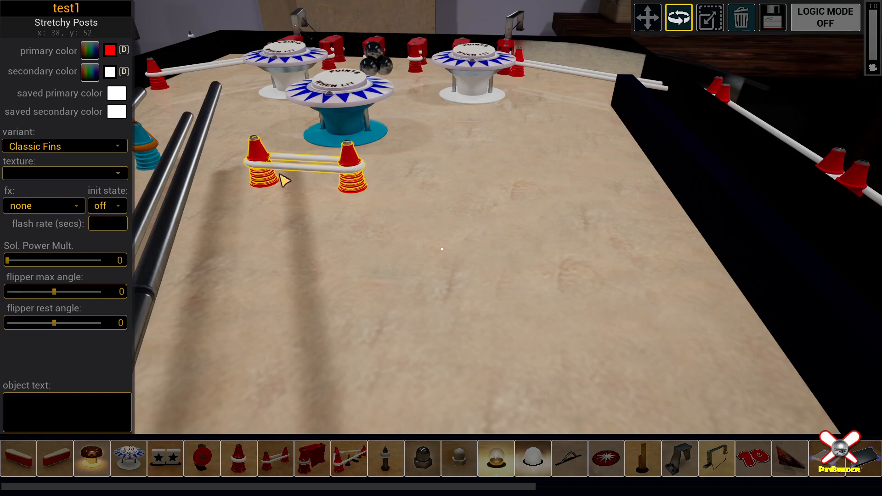
drag(357, 180, 331, 163)
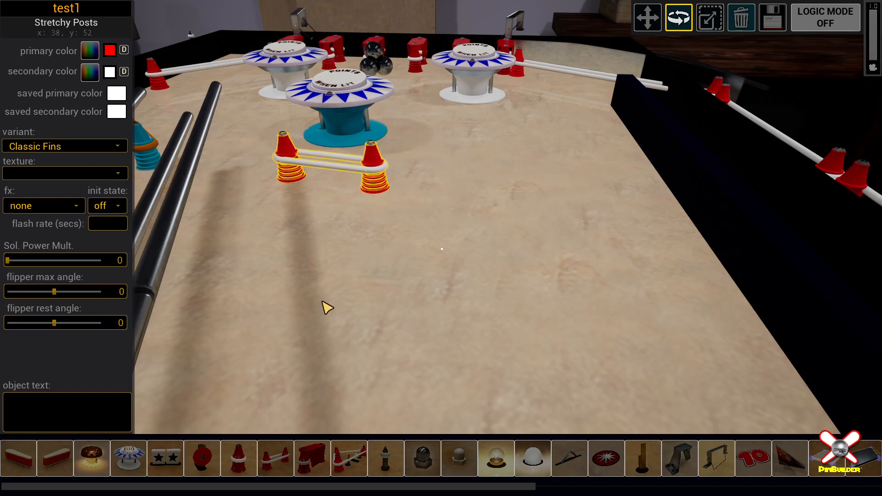
key(g)
drag(385, 199, 399, 322)
drag(288, 160, 266, 289)
key(r)
mouse_move(350, 298)
mouse_down()
mouse_move(332, 297)
mouse_move(367, 297)
mouse_move(336, 298)
mouse_up()
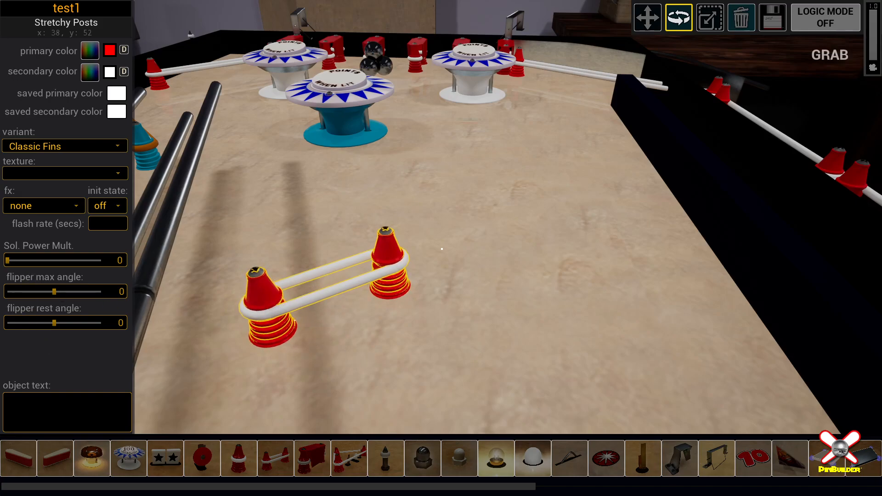
Pull one stretchy post slightly outward to widen the pair, and move the pair back in front of the front thumper bumper
key(m)
mouse_move(293, 315)
mouse_down()
mouse_move(384, 271)
mouse_move(283, 315)
mouse_up()
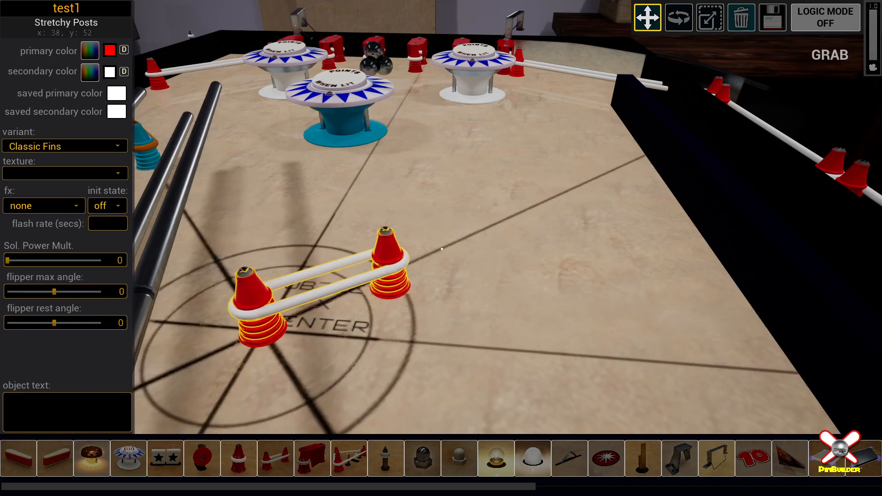
drag(392, 295, 470, 256)
click(496, 281)
click(353, 286)
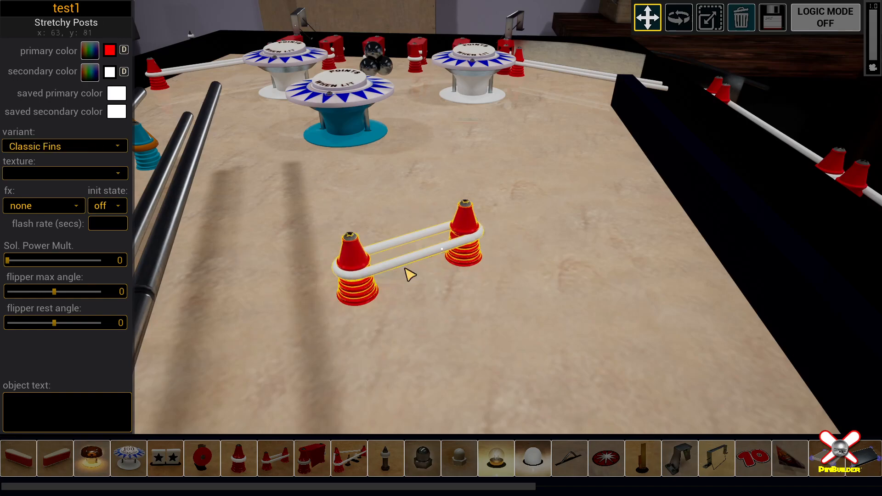
drag(413, 264, 336, 161)
Place a Classic Fins slingshot on the open playfield beside the stretchy posts and rotate it slightly
right_drag(352, 203, 489, 226)
mouse_move(351, 481)
right_down()
mouse_move(340, 483)
mouse_move(352, 481)
right_up()
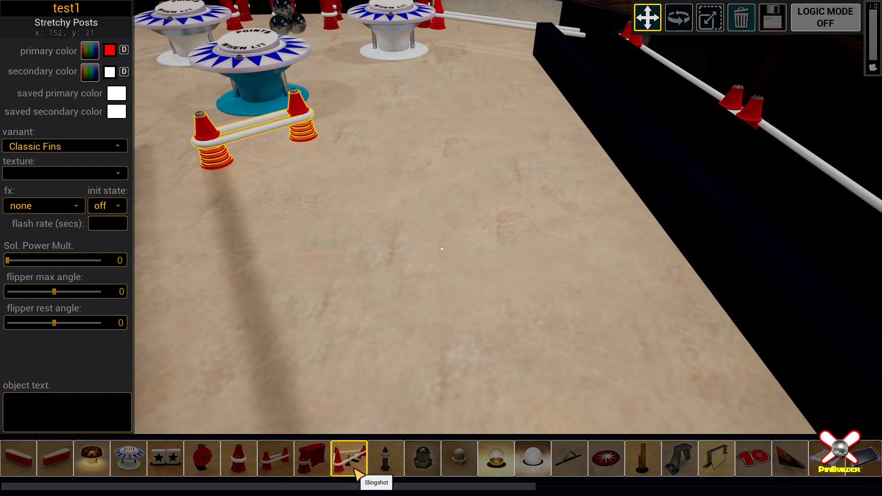
click(353, 463)
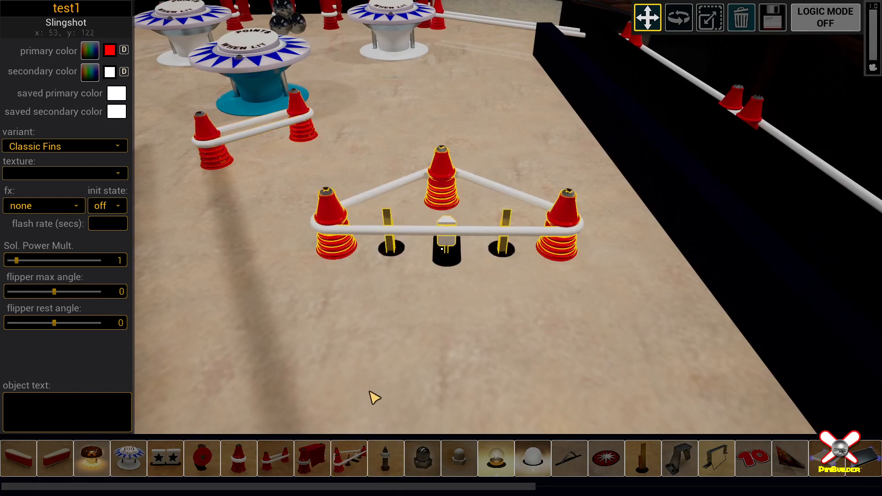
drag(441, 240, 403, 249)
key(r)
drag(419, 167, 748, 363)
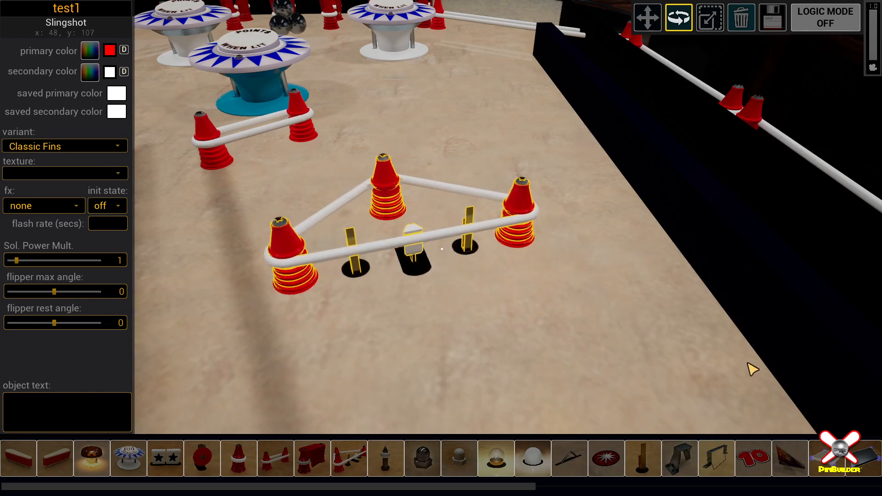
Reposition the slingshot's three corner posts individually to stretch its rubber into a larger triangle
key(m)
mouse_move(290, 255)
mouse_down()
mouse_move(243, 278)
mouse_move(360, 348)
mouse_move(287, 256)
mouse_move(144, 212)
mouse_move(276, 248)
mouse_up()
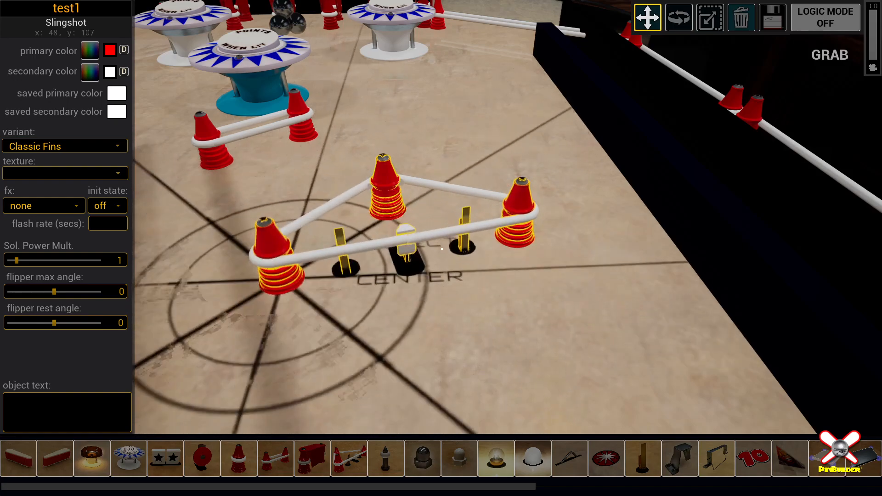
drag(407, 209, 337, 170)
mouse_move(557, 208)
mouse_down()
mouse_move(560, 190)
mouse_move(422, 139)
mouse_move(353, 148)
mouse_move(580, 139)
mouse_move(323, 169)
mouse_move(335, 175)
mouse_move(306, 150)
mouse_move(464, 147)
mouse_move(545, 197)
mouse_move(404, 187)
mouse_move(449, 221)
mouse_move(460, 273)
mouse_move(557, 242)
mouse_move(491, 203)
mouse_move(488, 226)
mouse_move(616, 211)
mouse_move(536, 196)
mouse_move(533, 135)
mouse_move(565, 209)
mouse_move(556, 176)
mouse_move(517, 149)
mouse_move(561, 241)
mouse_move(567, 232)
mouse_up()
drag(306, 171, 408, 160)
drag(577, 288, 560, 293)
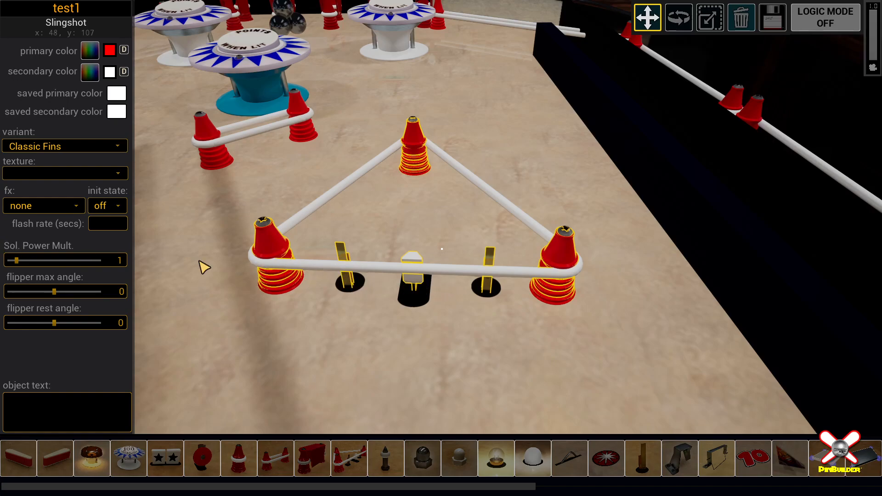
Set the slingshot's solenoid power multiplier to 0 and shift the slingshot slightly up the playfield
drag(366, 439, 361, 443)
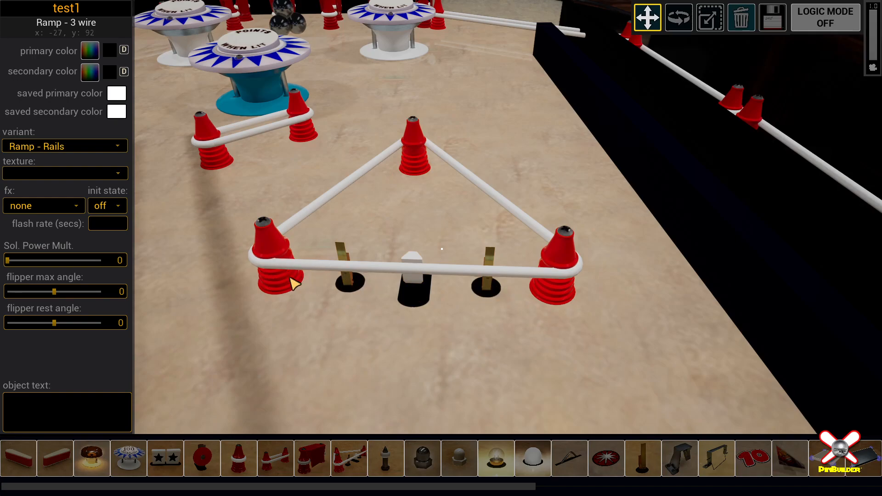
click(340, 417)
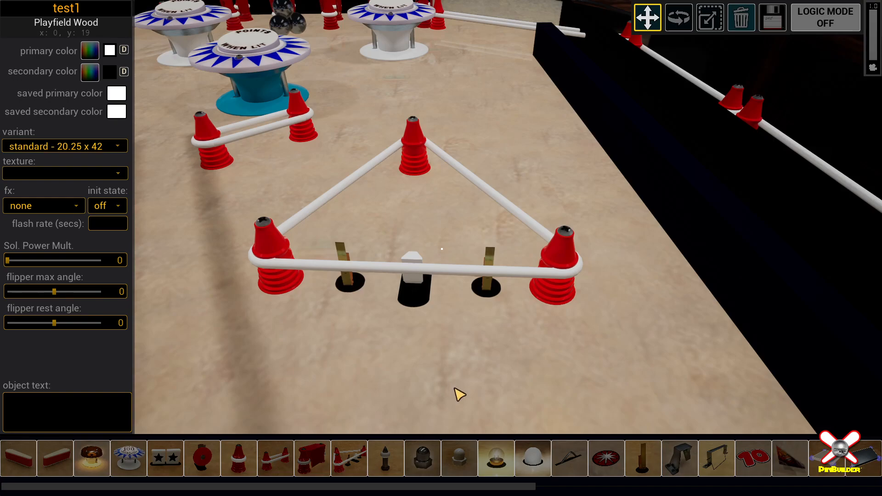
drag(553, 280, 541, 250)
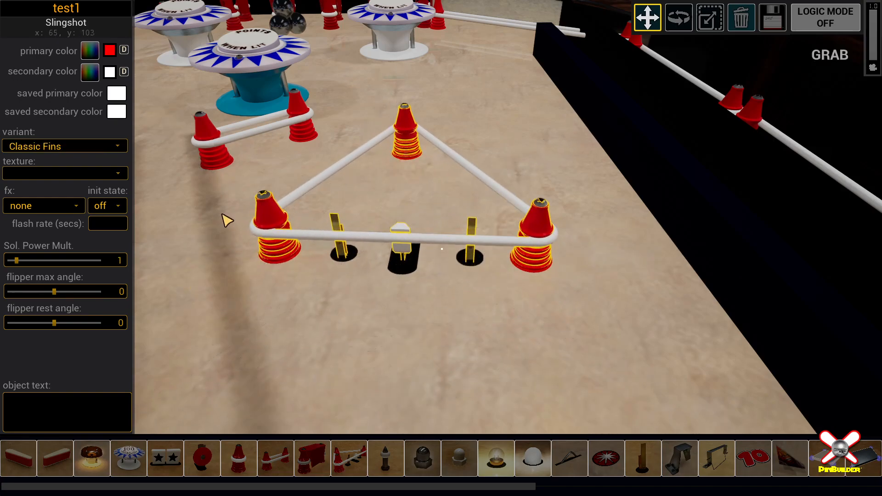
click(120, 260)
text(0)
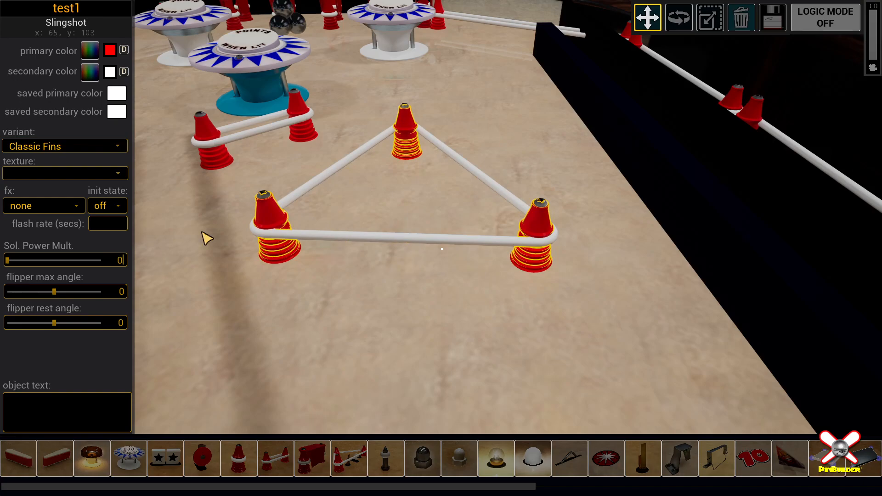
click(270, 212)
drag(398, 237, 407, 224)
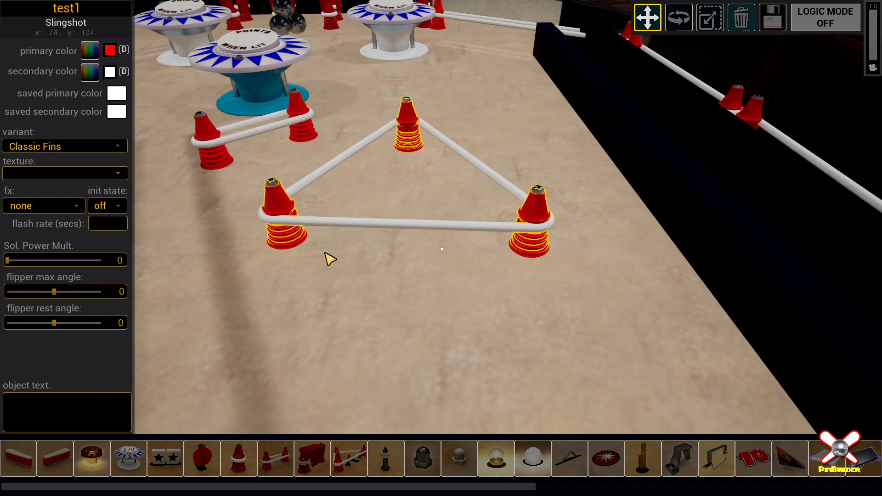
Examine the slingshot and stretchy posts up close and the whole table layout from the apron end
right_drag(248, 281, 182, 215)
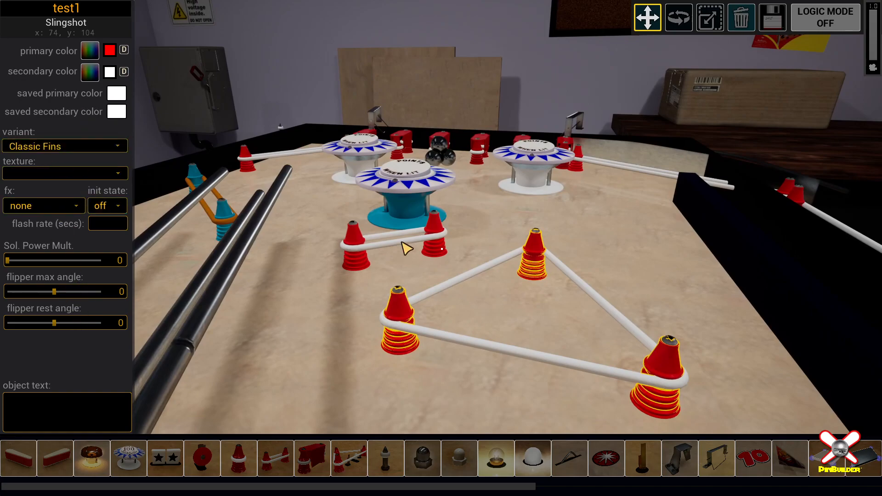
scroll(404, 242, up, 2)
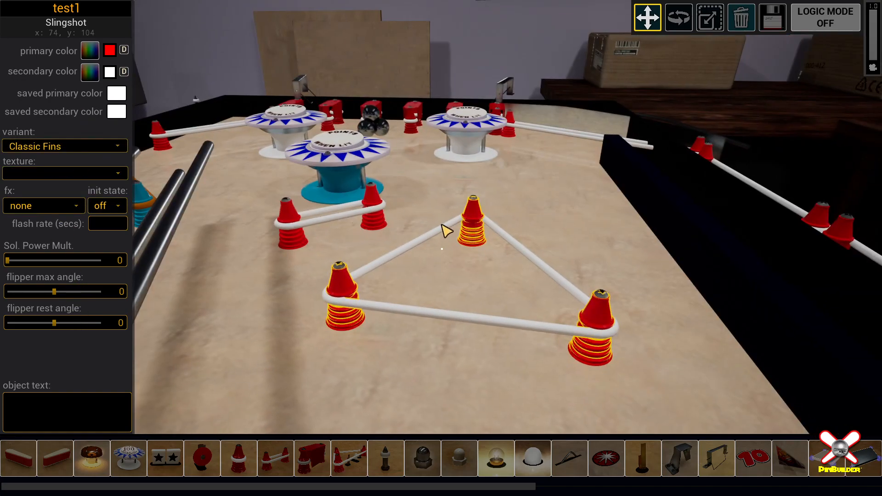
right_drag(468, 253, 485, 252)
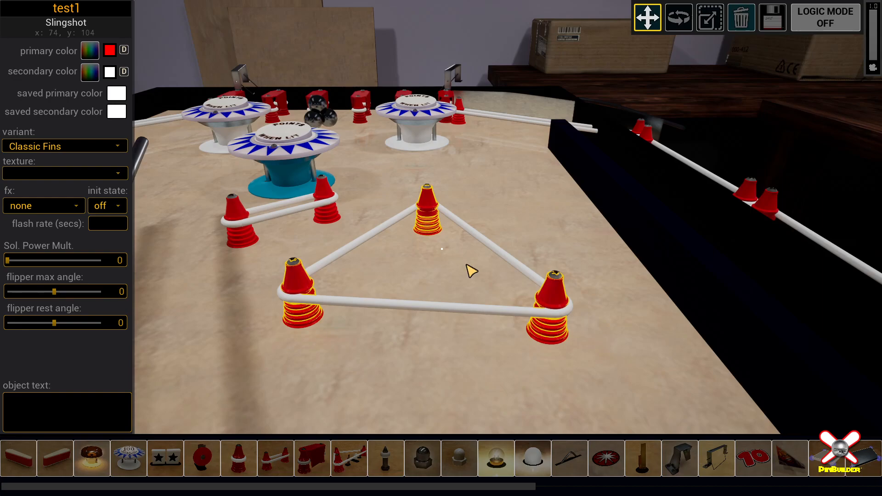
right_drag(466, 265, 519, 358)
key(e)
key(s)
right_drag(442, 248, 478, 276)
key(s)
key(s)
key(d)
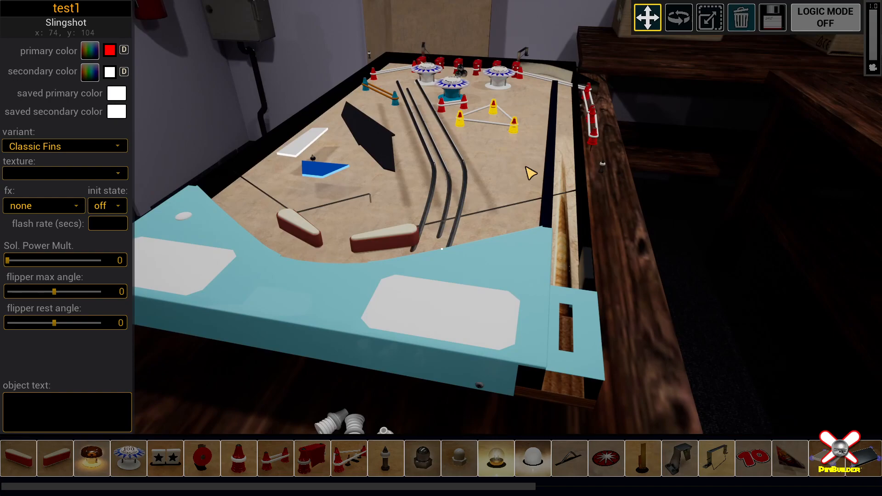
Open the cabinet editor and set the cabinet type to widebody - 27"x42"
key(Tab)
key(Tab)
key(Tab)
key(Tab)
key(Tab)
key(Tab)
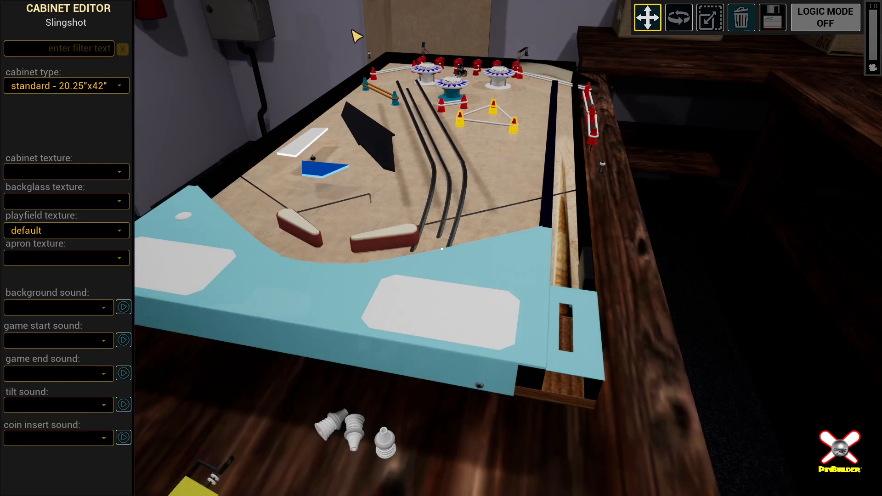
click(115, 90)
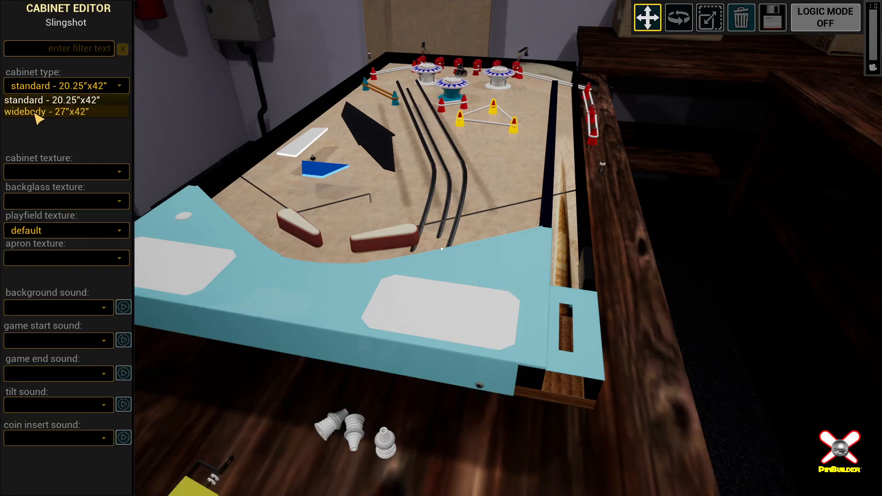
click(40, 110)
Examine the widebody table and its cabinet across the workshop, and review the available cabinet types
key(s)
mouse_move(527, 164)
right_down()
mouse_move(508, 148)
mouse_move(516, 140)
mouse_move(527, 139)
mouse_move(531, 163)
right_up()
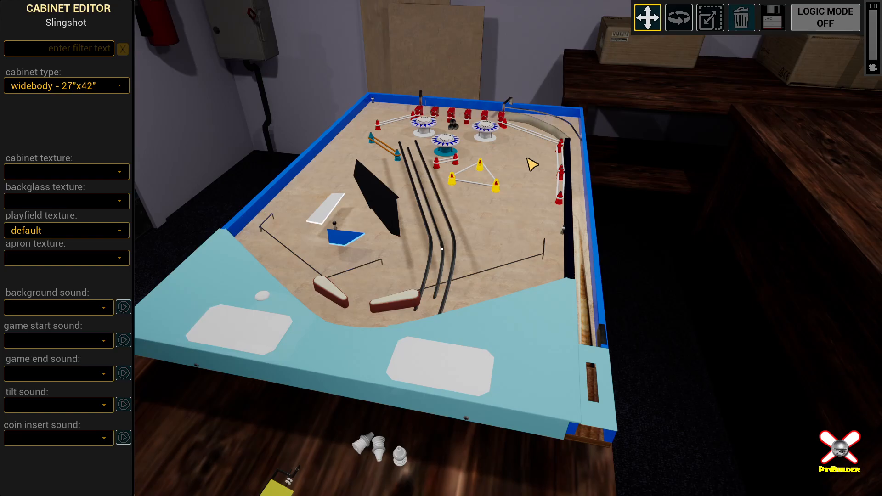
right_drag(527, 159, 625, 152)
key(s)
key(d)
key(a)
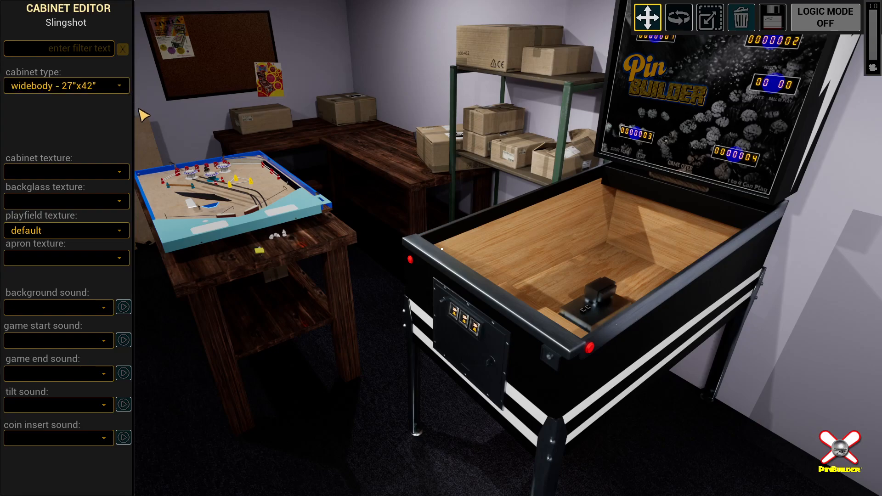
click(113, 85)
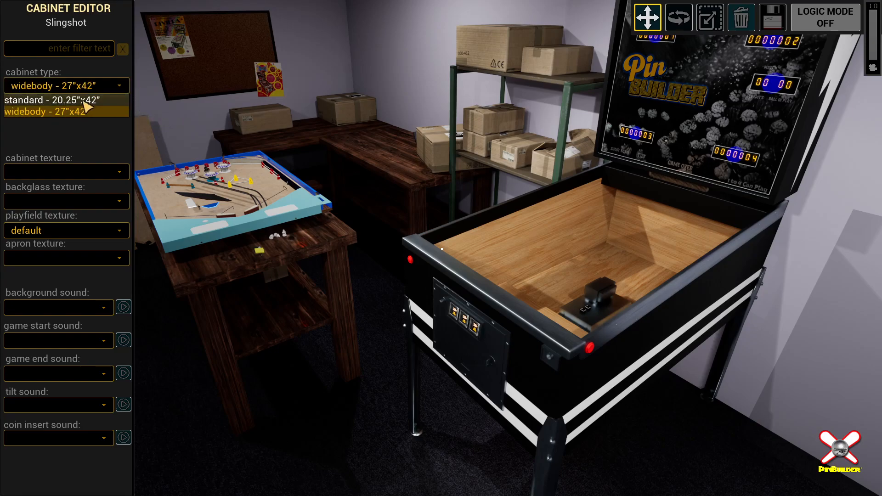
click(85, 130)
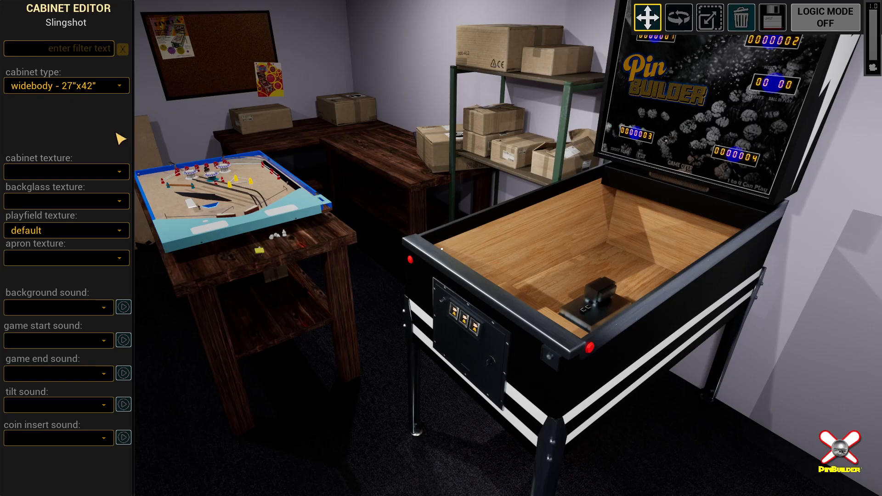
Close and reopen the cabinet editor, and toggle logic mode on and off
key(c)
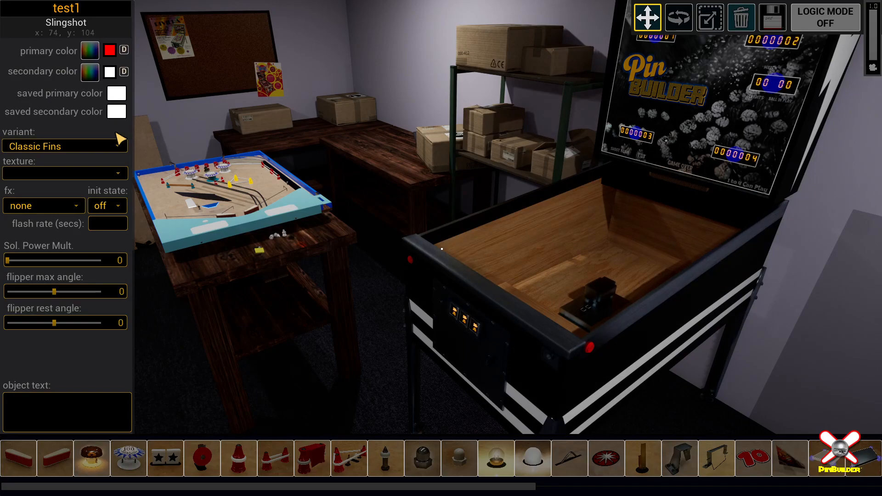
key(c)
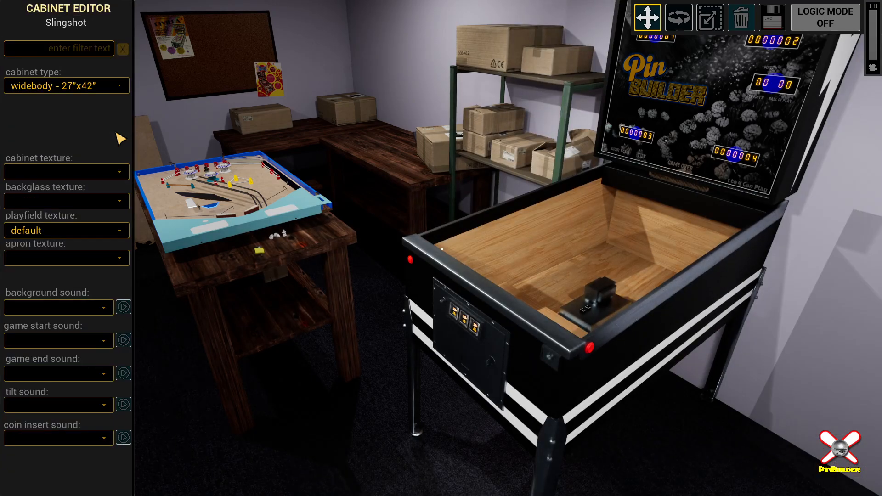
key(l)
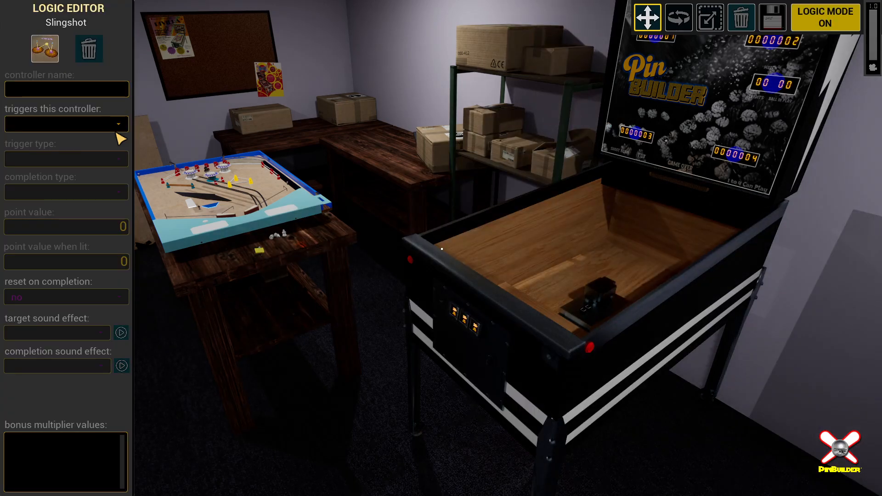
key(l)
key(l)
key(l)
key(l)
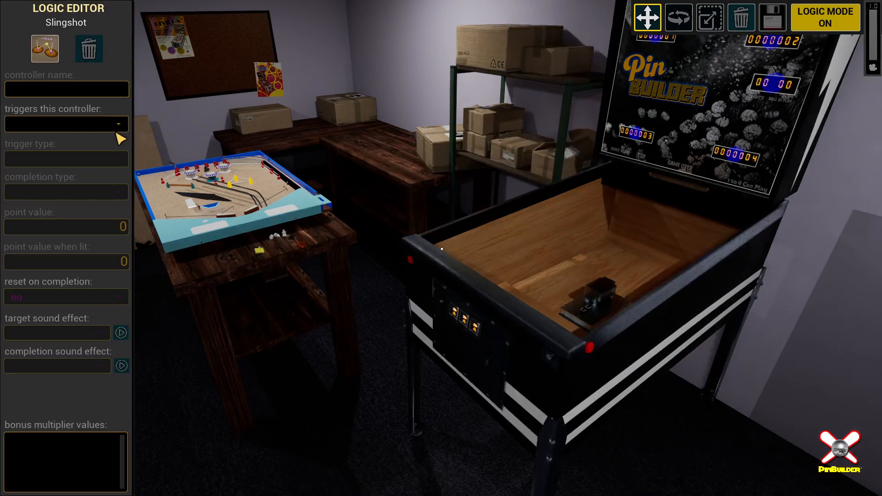
key(l)
key(l)
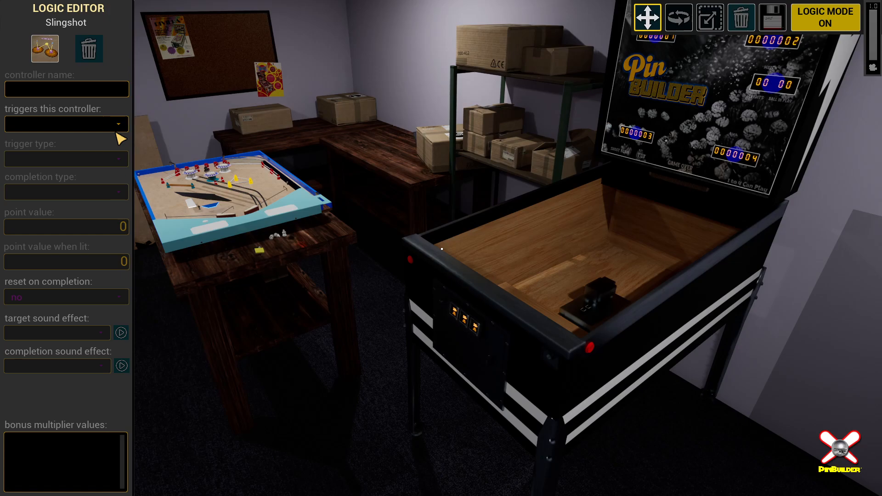
key(l)
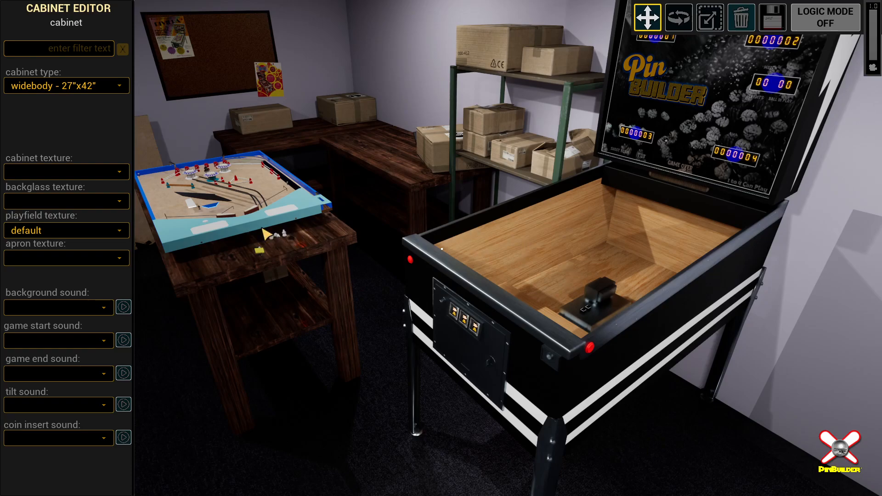
Set the cabinet type back to standard - 20.25"x42" and reopen the cabinet type choices
click(624, 265)
click(623, 266)
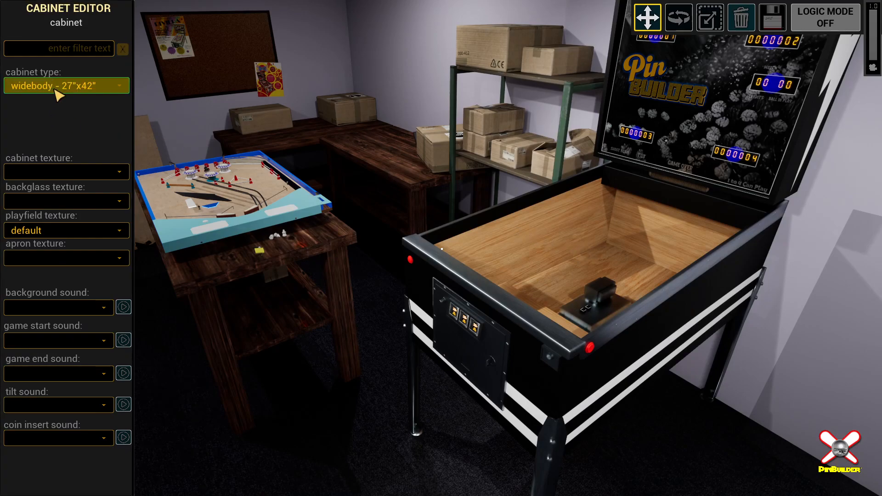
click(92, 87)
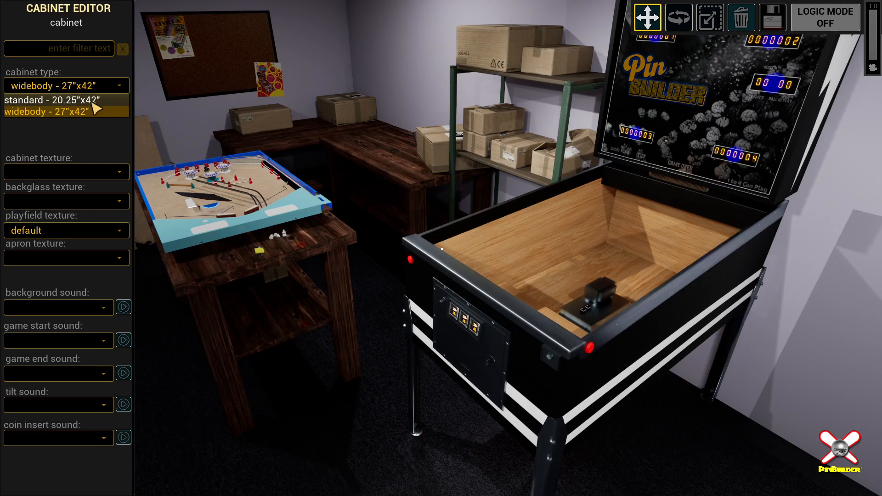
click(69, 100)
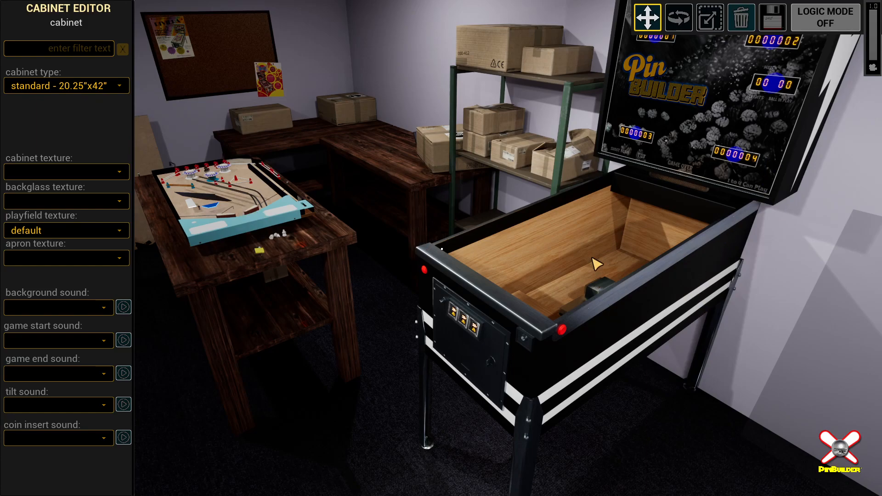
click(77, 87)
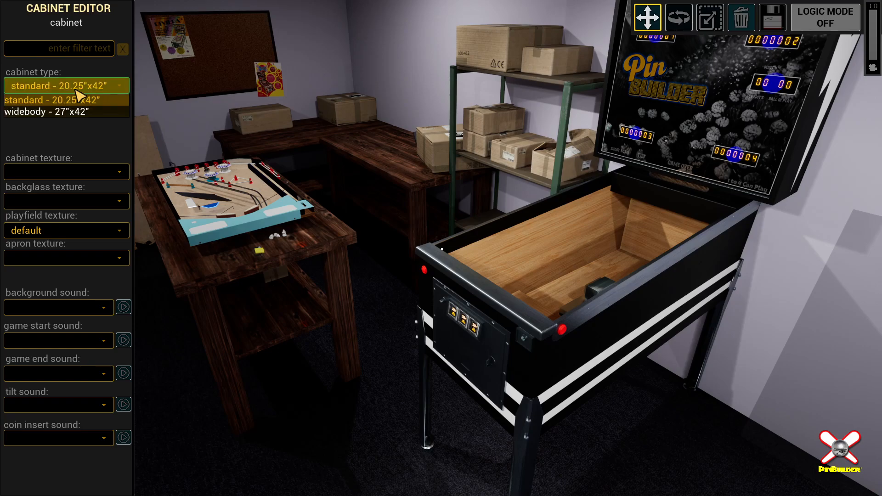
Set the cabinet type to widebody - 27"x42" and inspect the playfield on the workbench from above
click(91, 111)
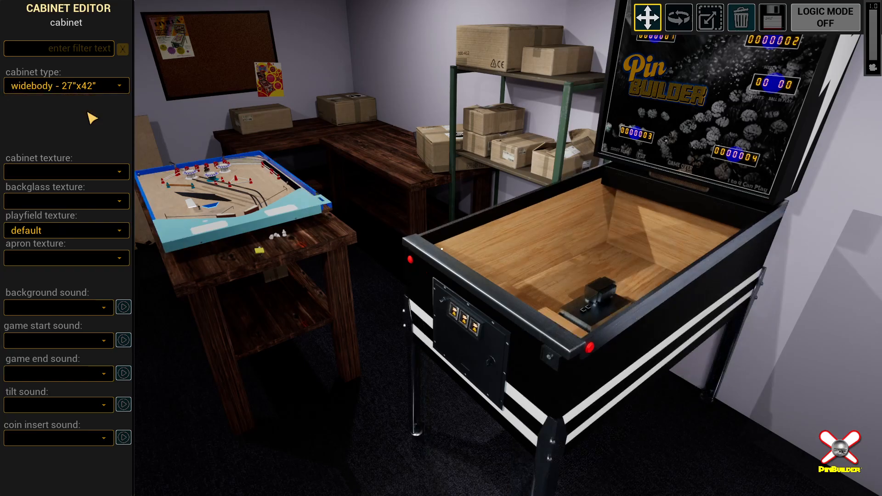
right_drag(210, 145, 184, 138)
right_drag(373, 210, 409, 195)
key(w)
right_drag(441, 249, 168, 108)
key(d)
key(w)
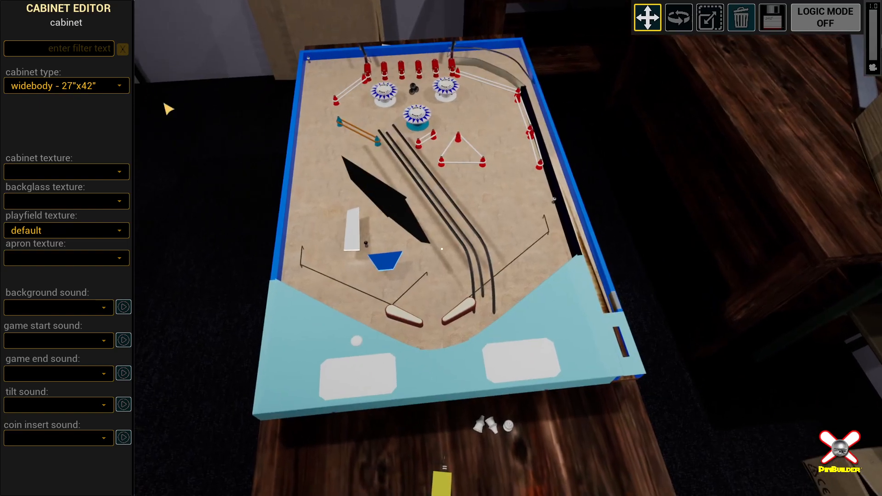
Switch the cabinet type to standard - 20.25"x42" and back to widebody - 27"x42" to compare the two playfield sizes
click(59, 88)
click(58, 100)
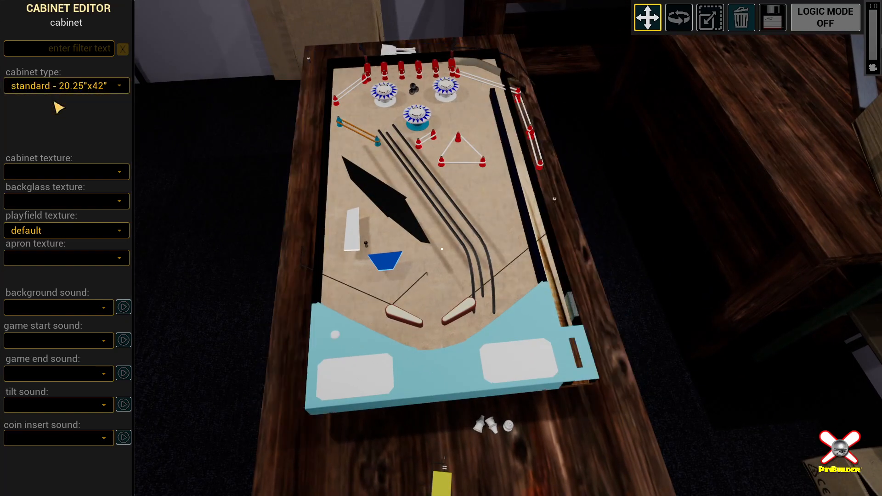
click(62, 90)
click(63, 112)
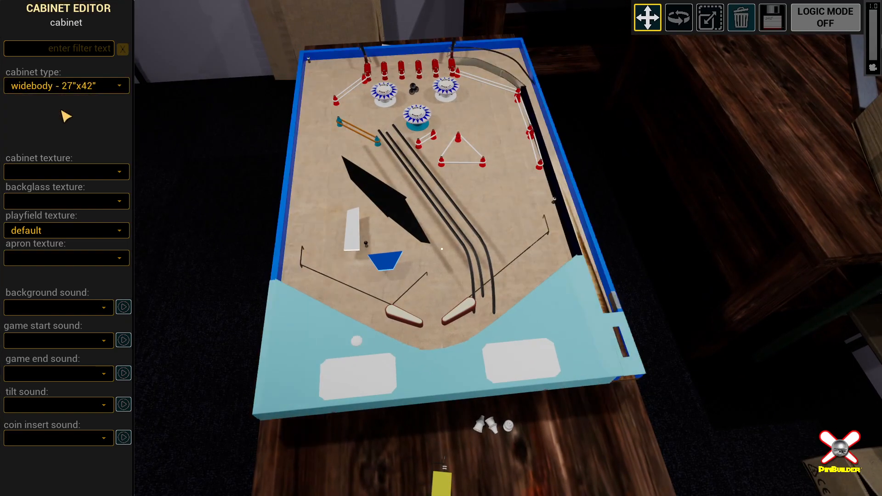
mouse_move(441, 249)
right_down()
mouse_move(390, 207)
mouse_move(436, 258)
mouse_move(442, 249)
right_up()
right_drag(349, 150, 355, 141)
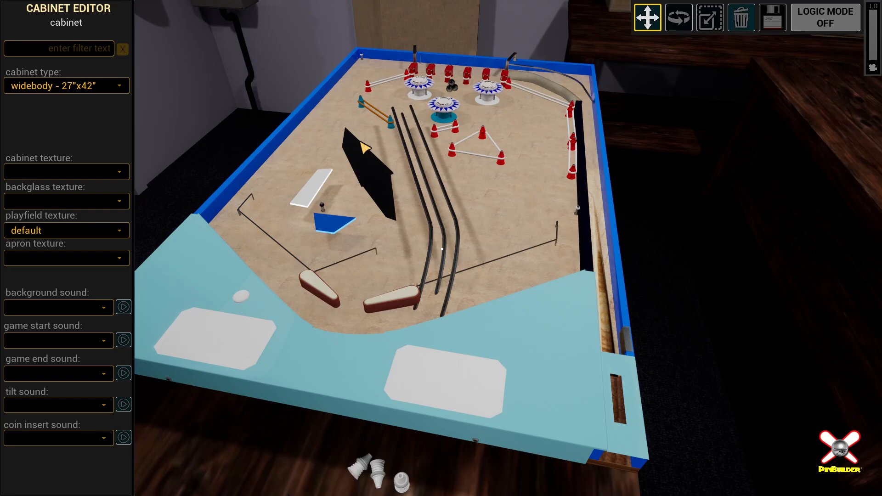
right_drag(508, 259, 527, 263)
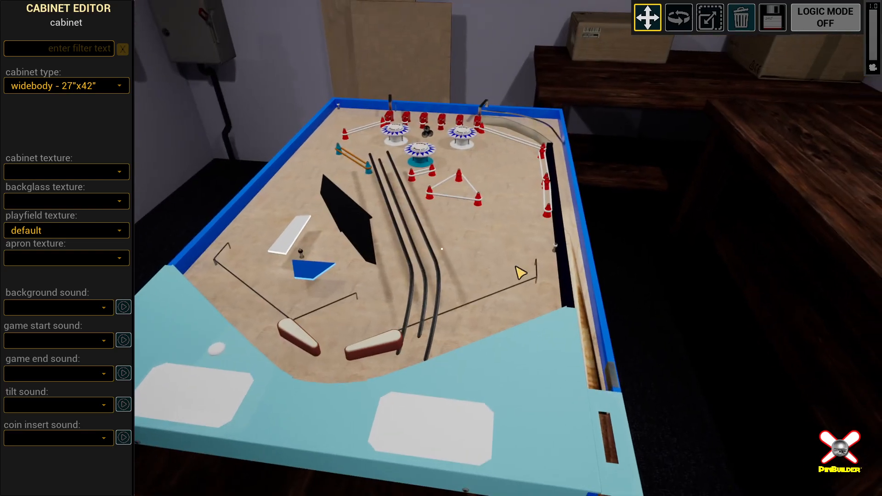